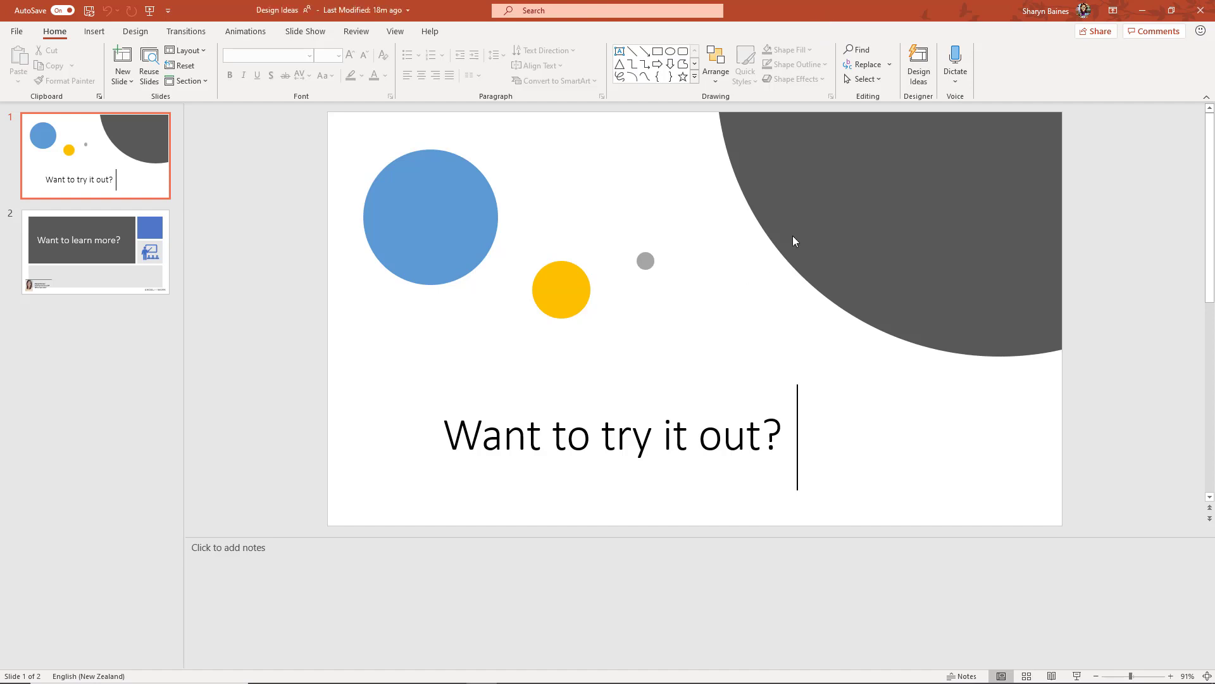
# Step: Browse the Design Ideas suggestions for slide 1 and keep its original layout
pyautogui.click(919, 70)
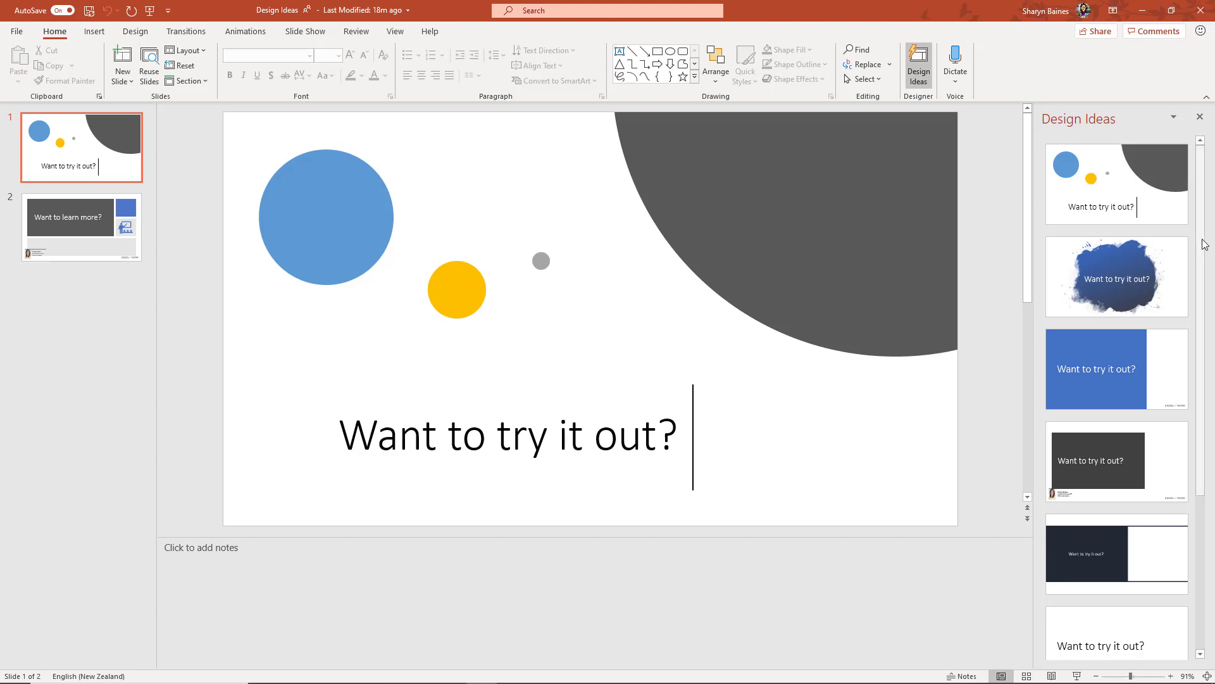
pyautogui.scroll(-2, 1206, 326)
pyautogui.scroll(-2, 1206, 326)
pyautogui.scroll(5, 1214, 215)
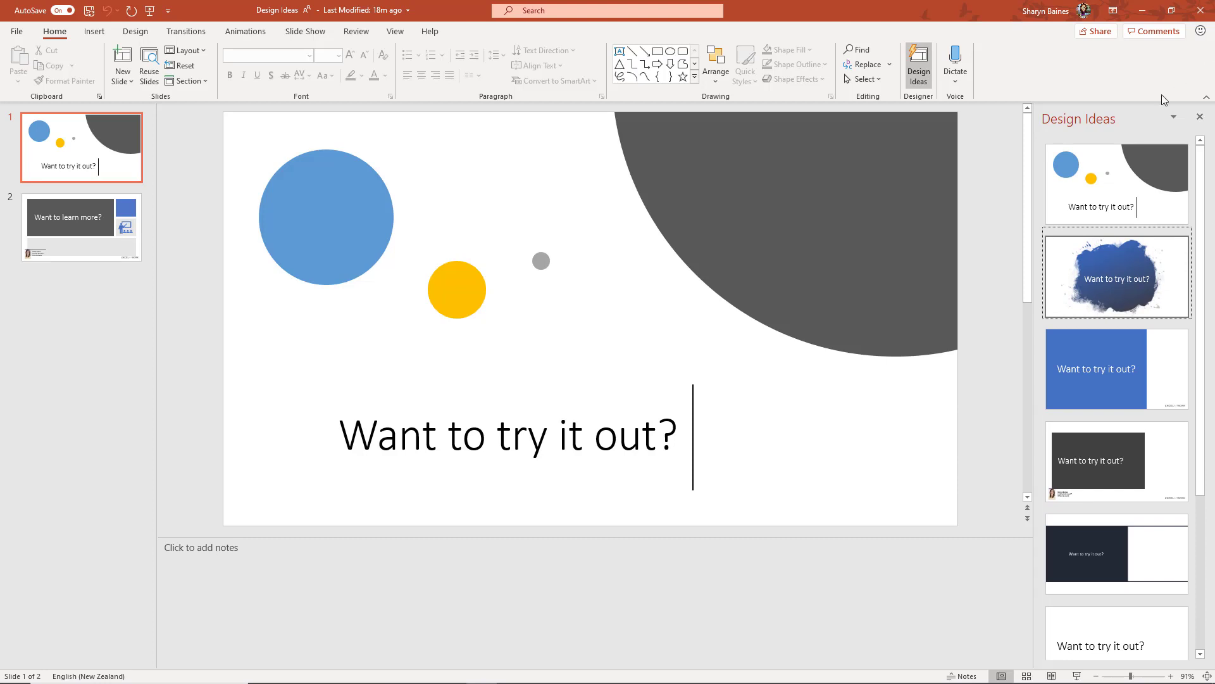
pyautogui.click(1100, 204)
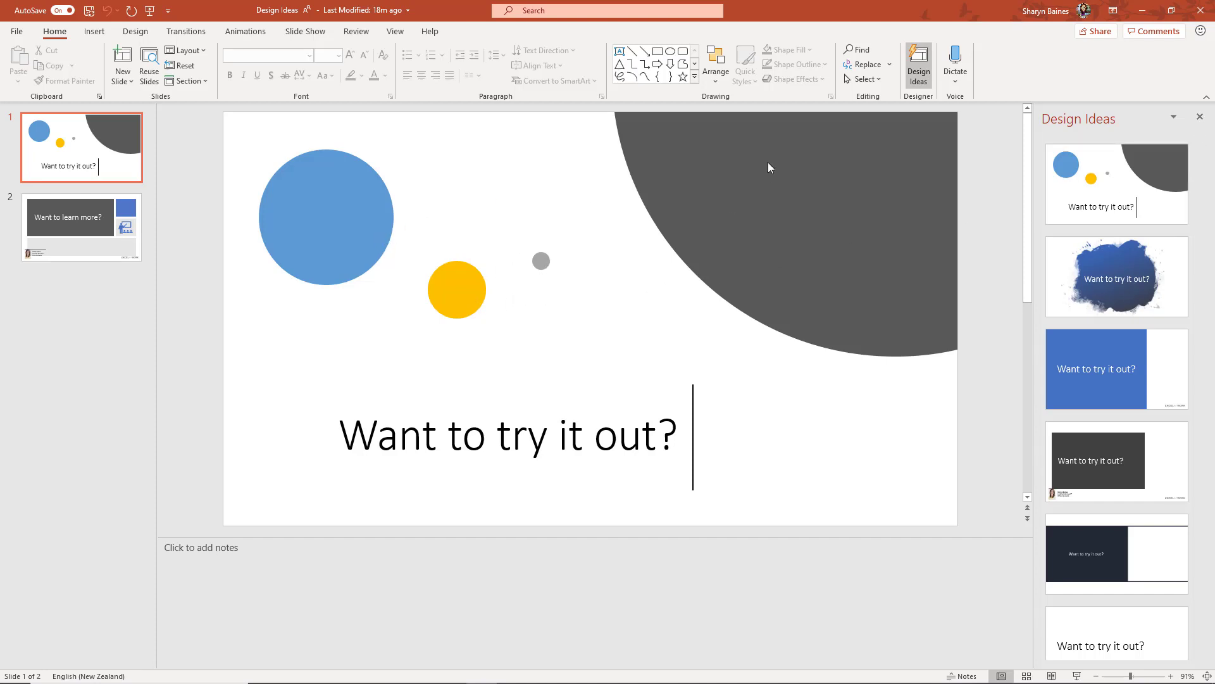
pyautogui.click(1200, 116)
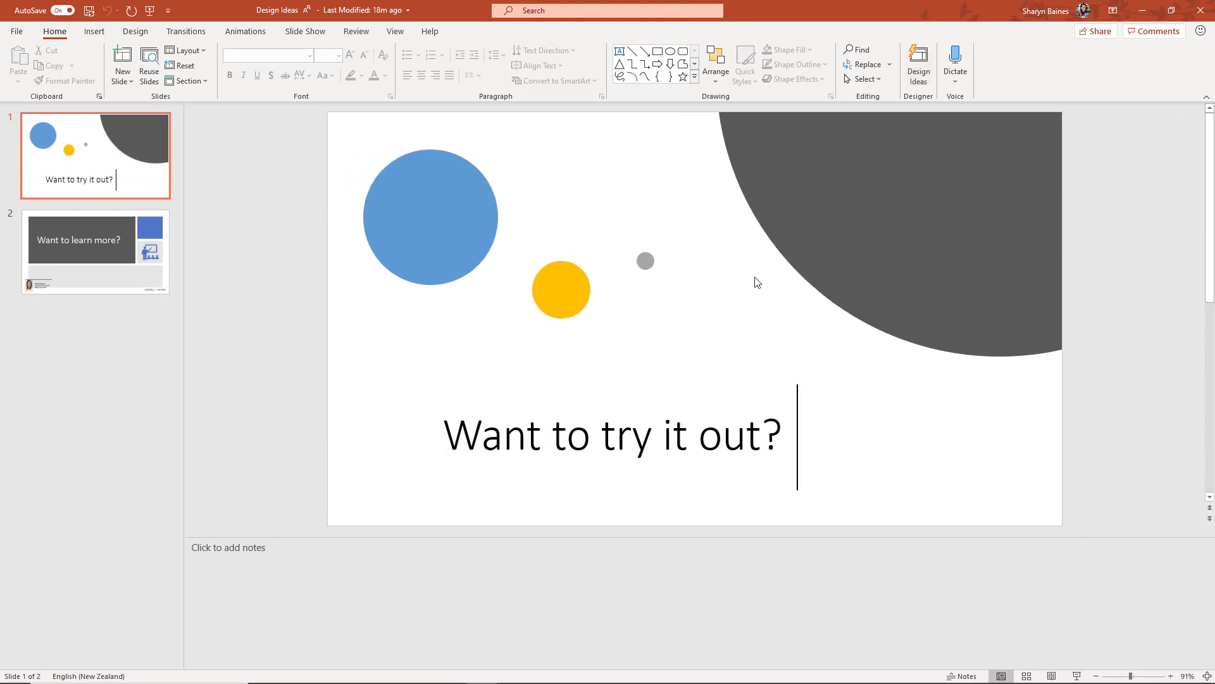
# Step: Show the Selection Pane listing Straight Connector 30 down to Rectangle 20
pyautogui.click(864, 79)
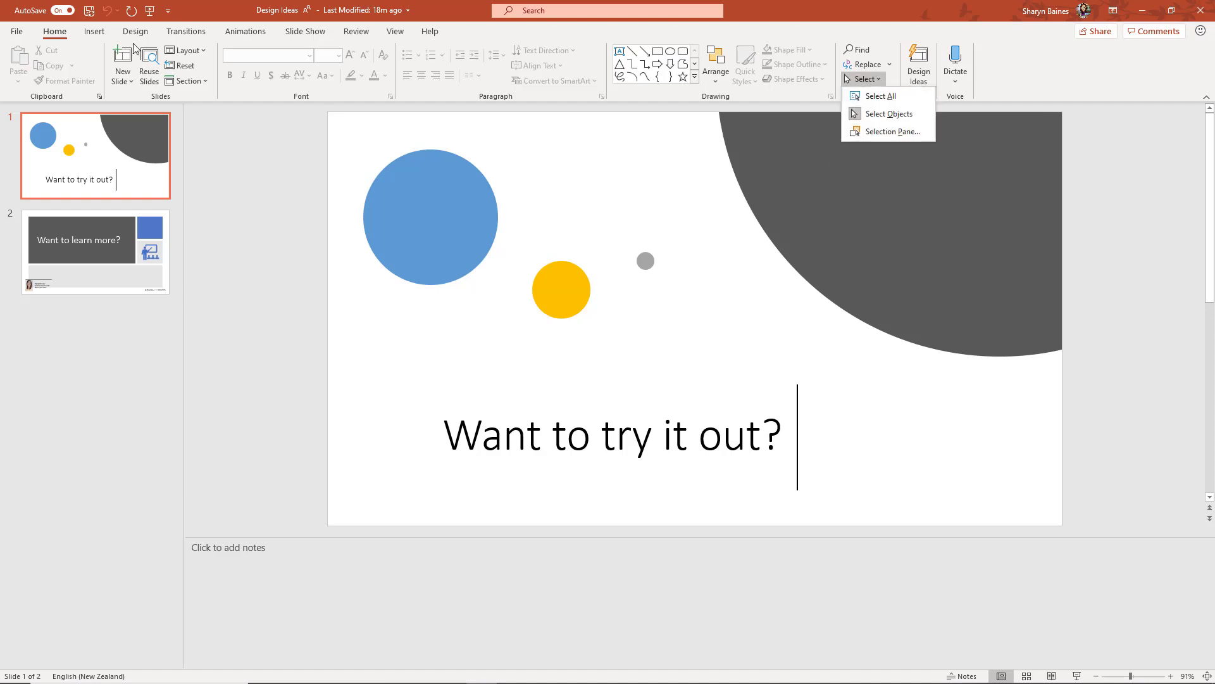
pyautogui.click(67, 41)
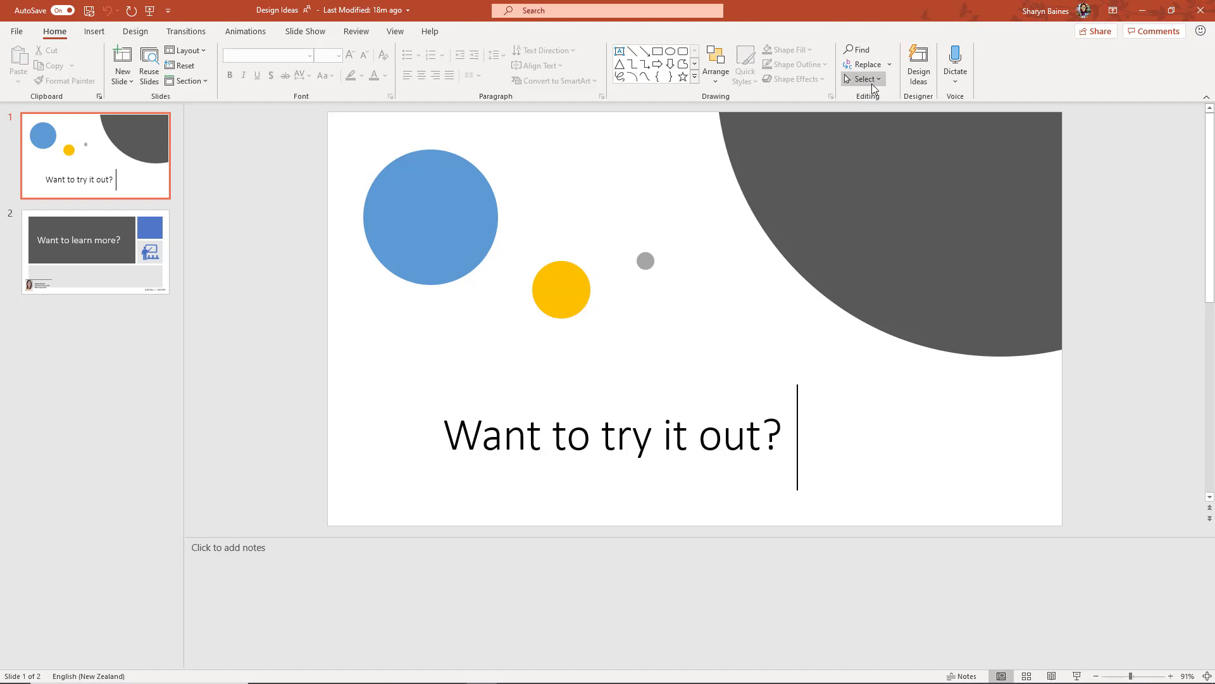
pyautogui.click(874, 82)
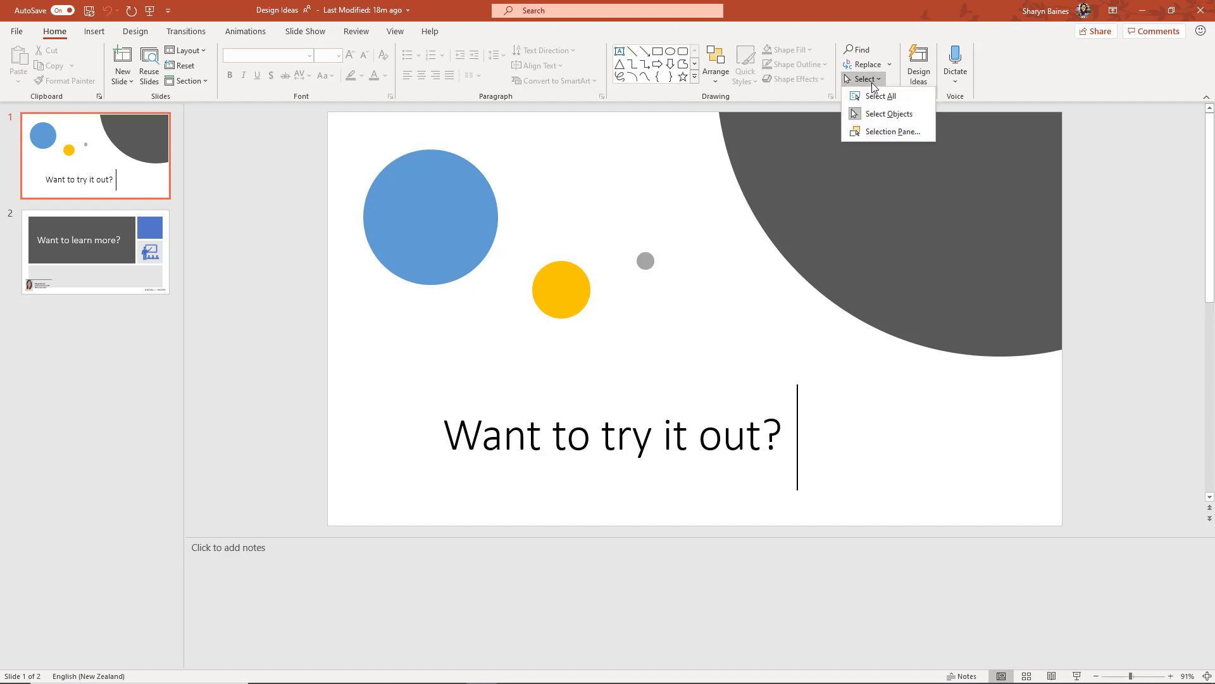
pyautogui.click(876, 131)
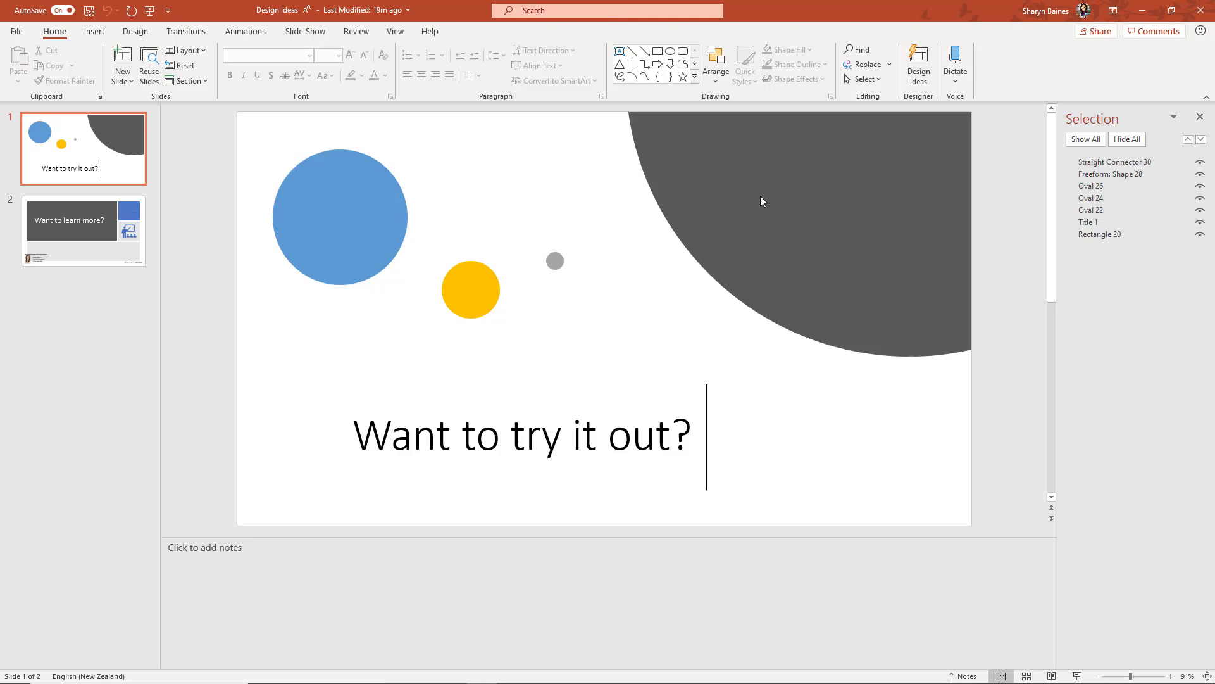
pyautogui.click(1090, 166)
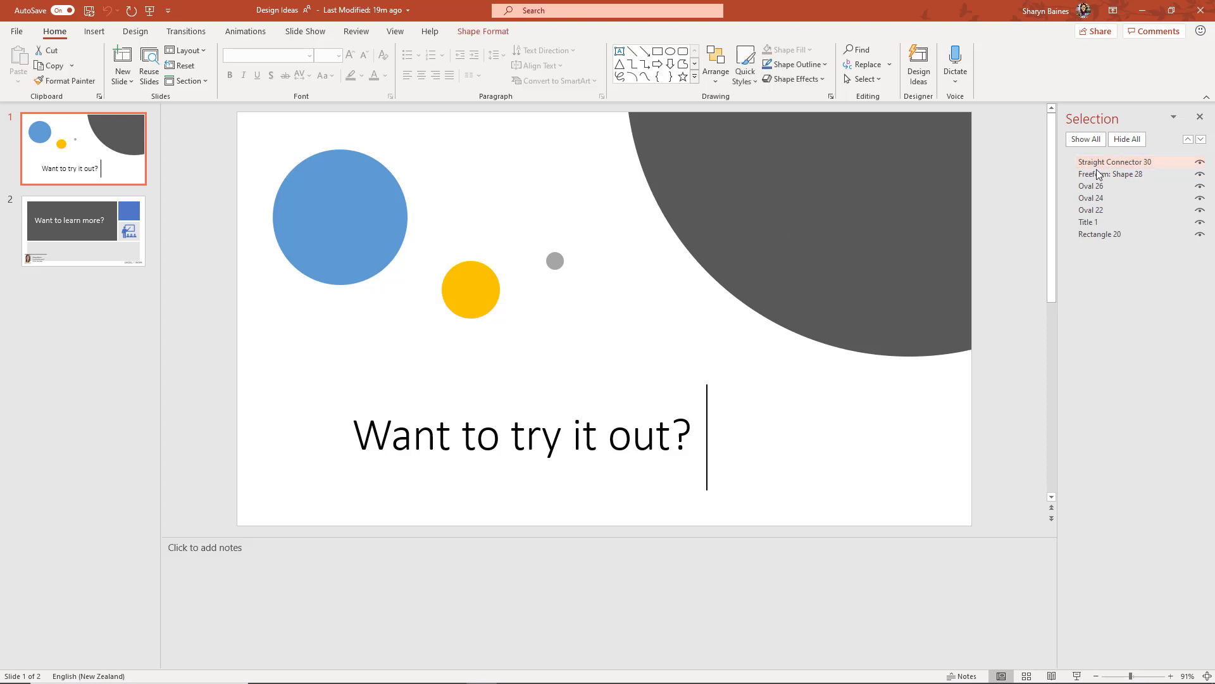
pyautogui.click(1104, 179)
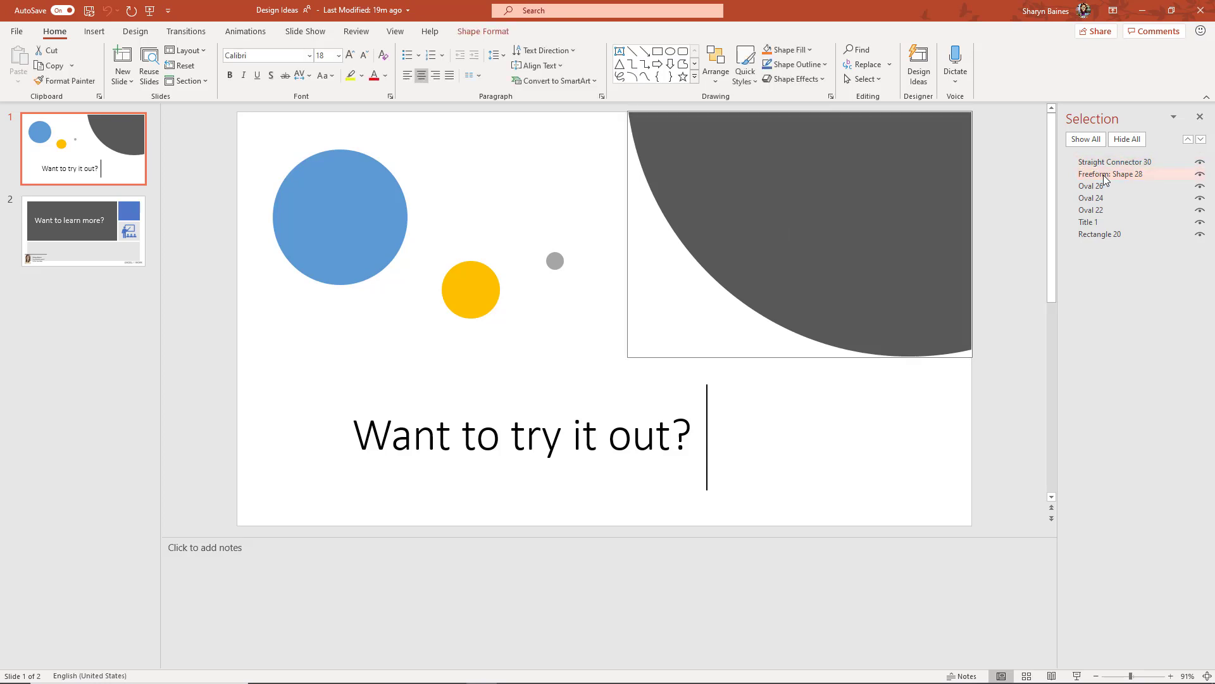
pyautogui.click(1104, 187)
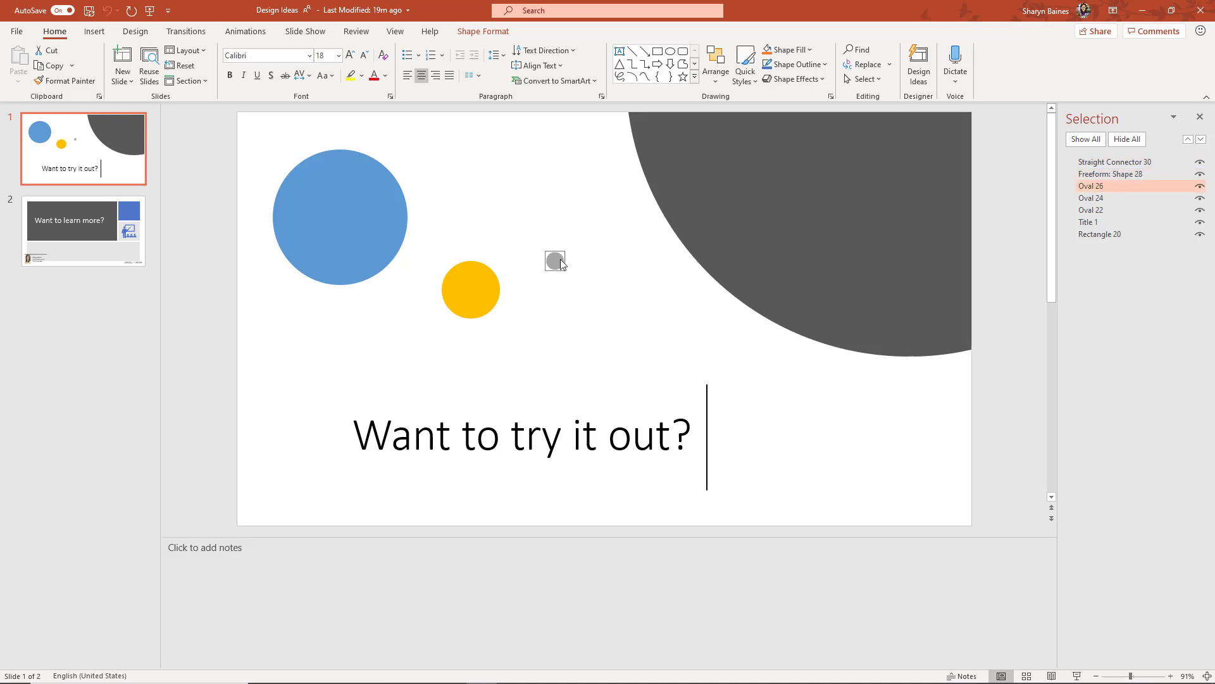
pyautogui.click(1089, 198)
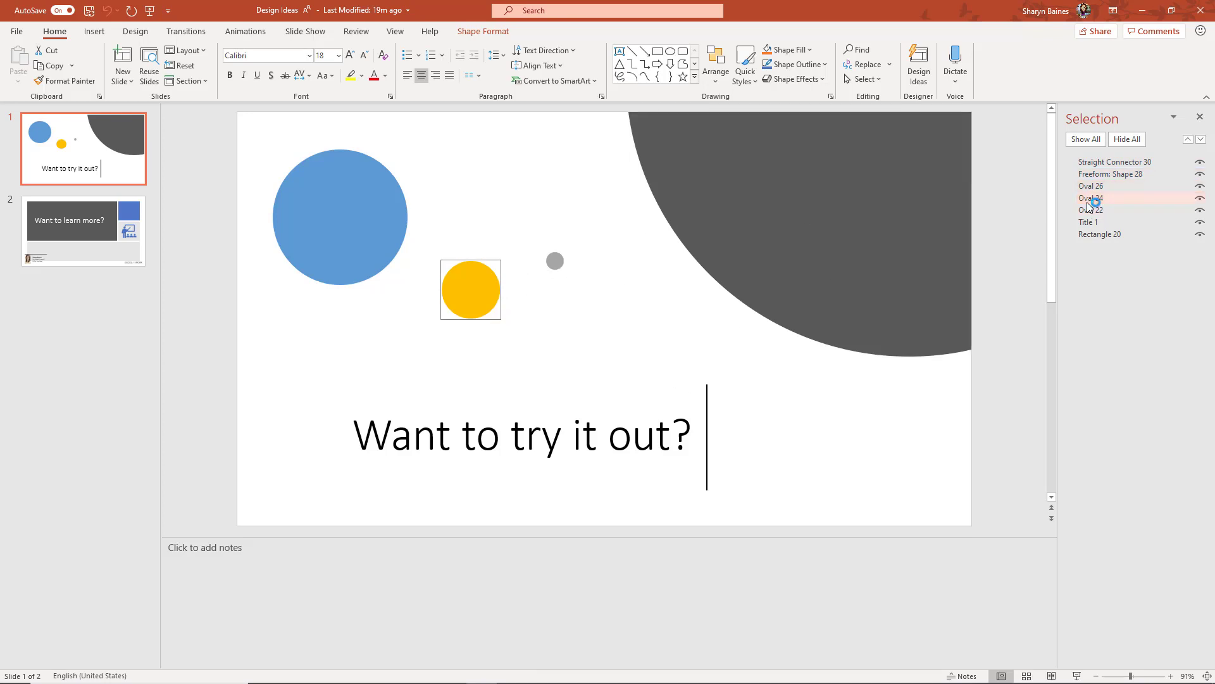
pyautogui.click(1100, 215)
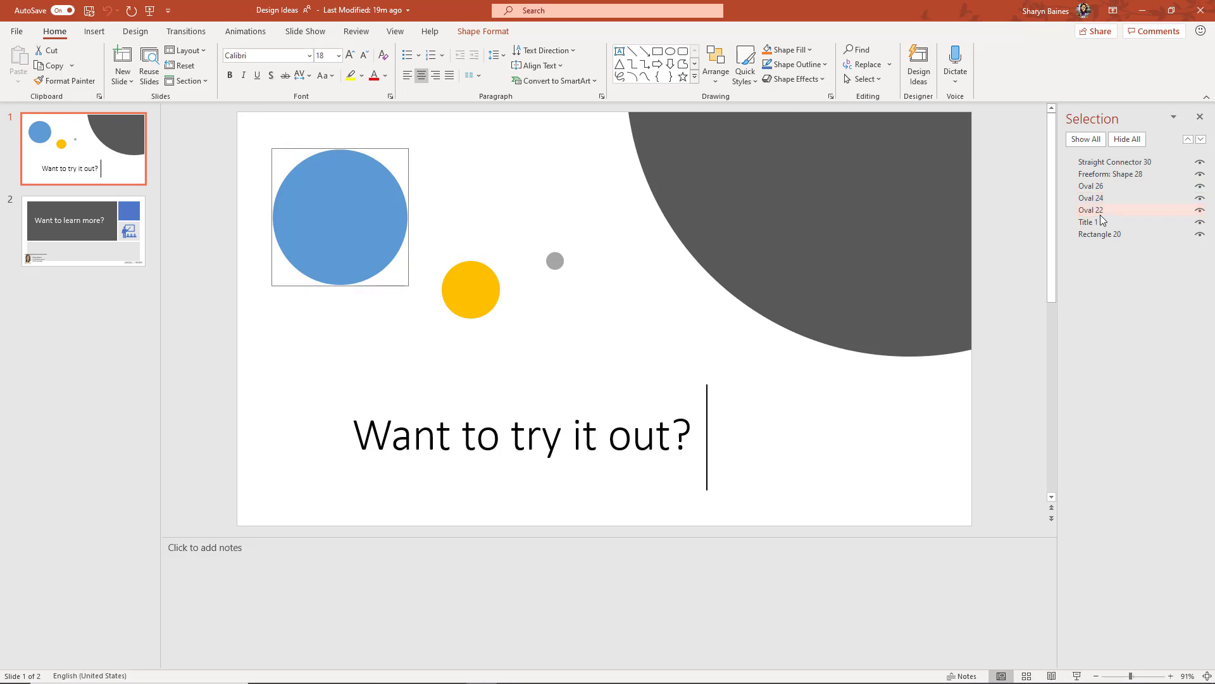
pyautogui.click(1101, 223)
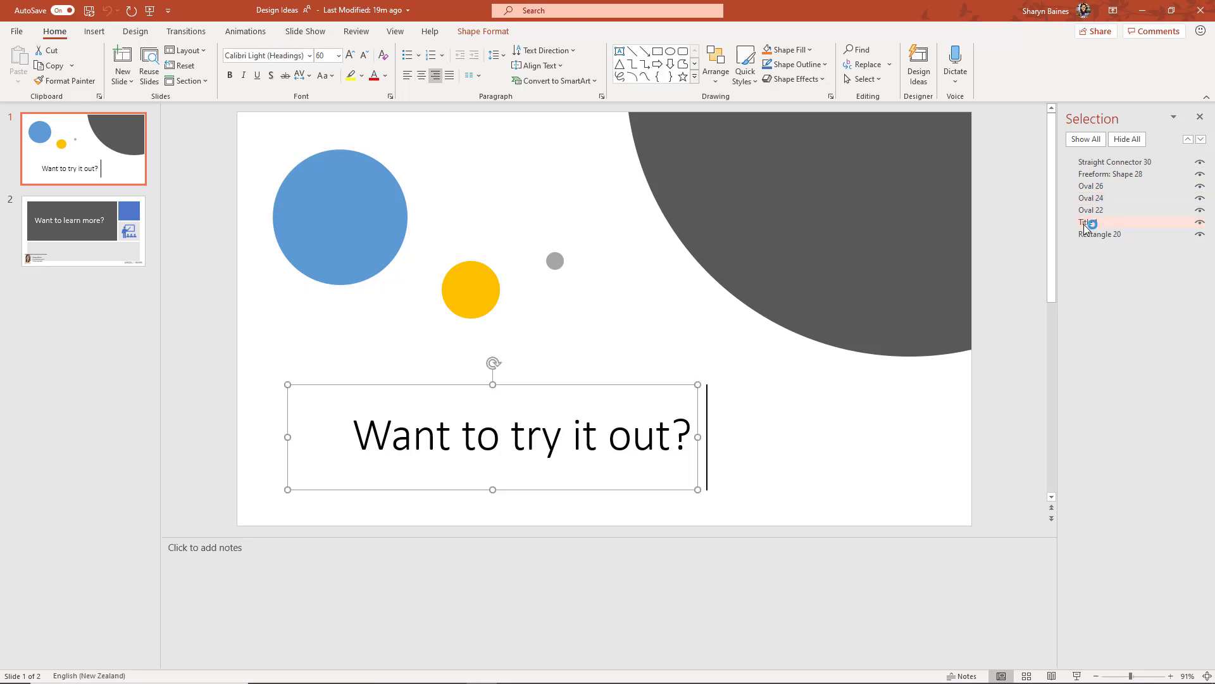
pyautogui.click(1086, 188)
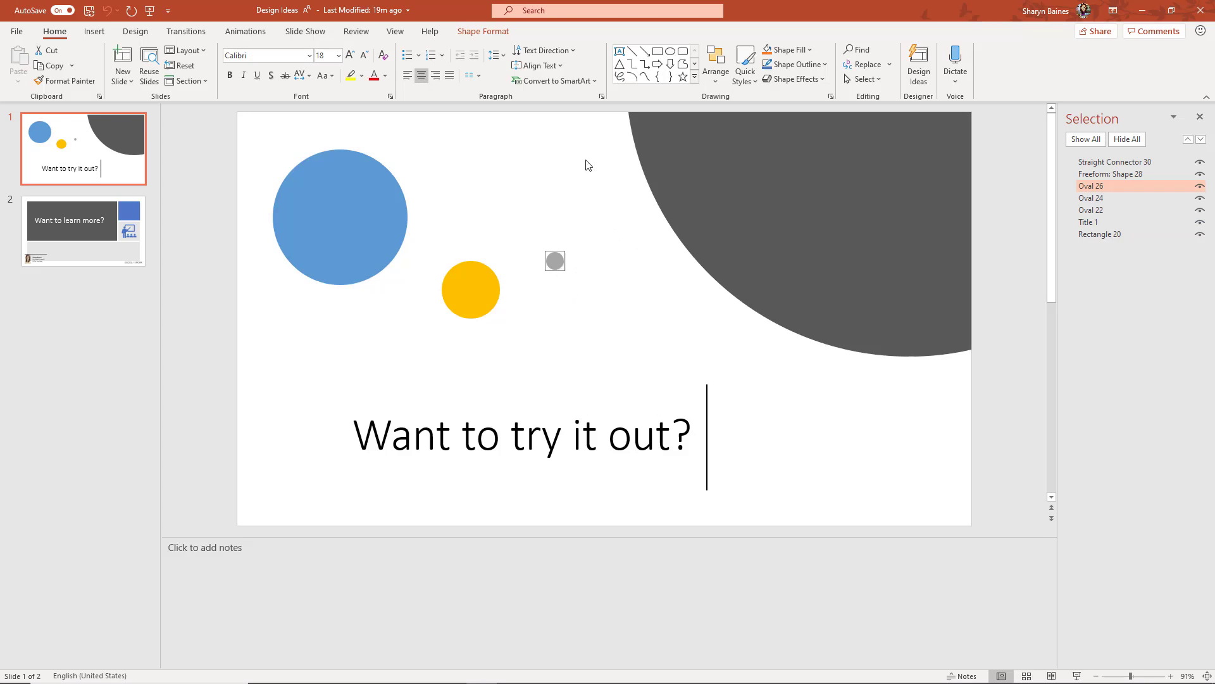
# Step: Fill Oval 26 with orange and apply the green shape style to Freeform: Shape 28
pyautogui.click(504, 35)
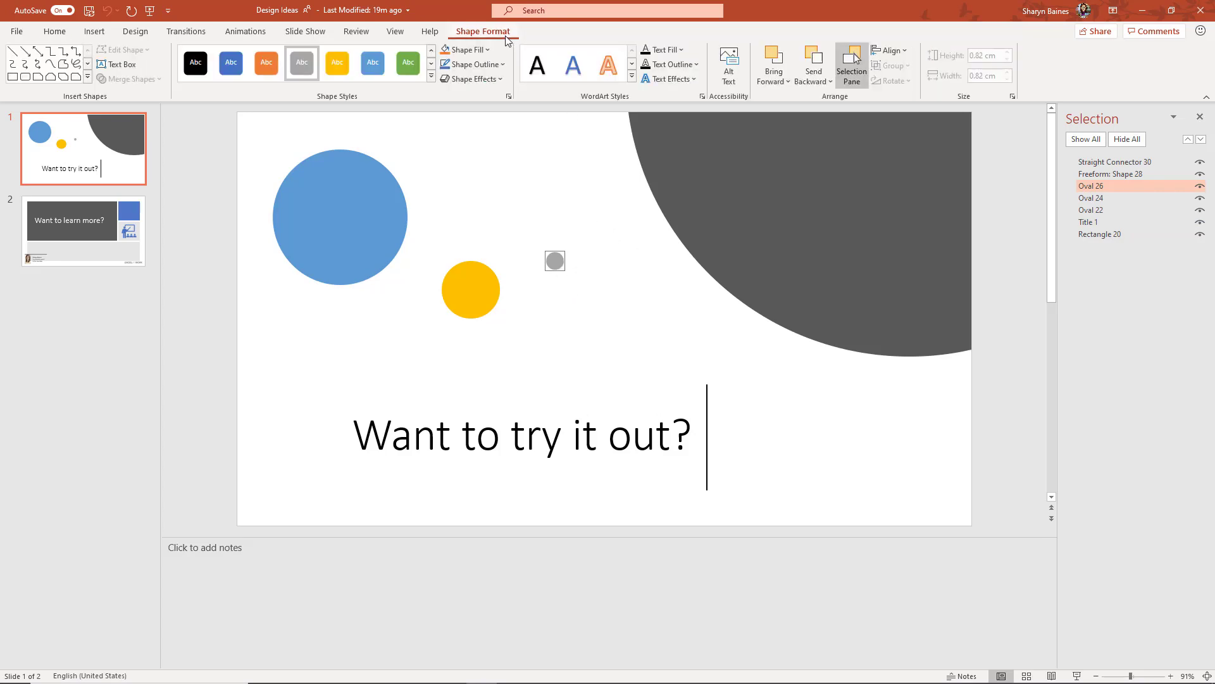
pyautogui.click(461, 50)
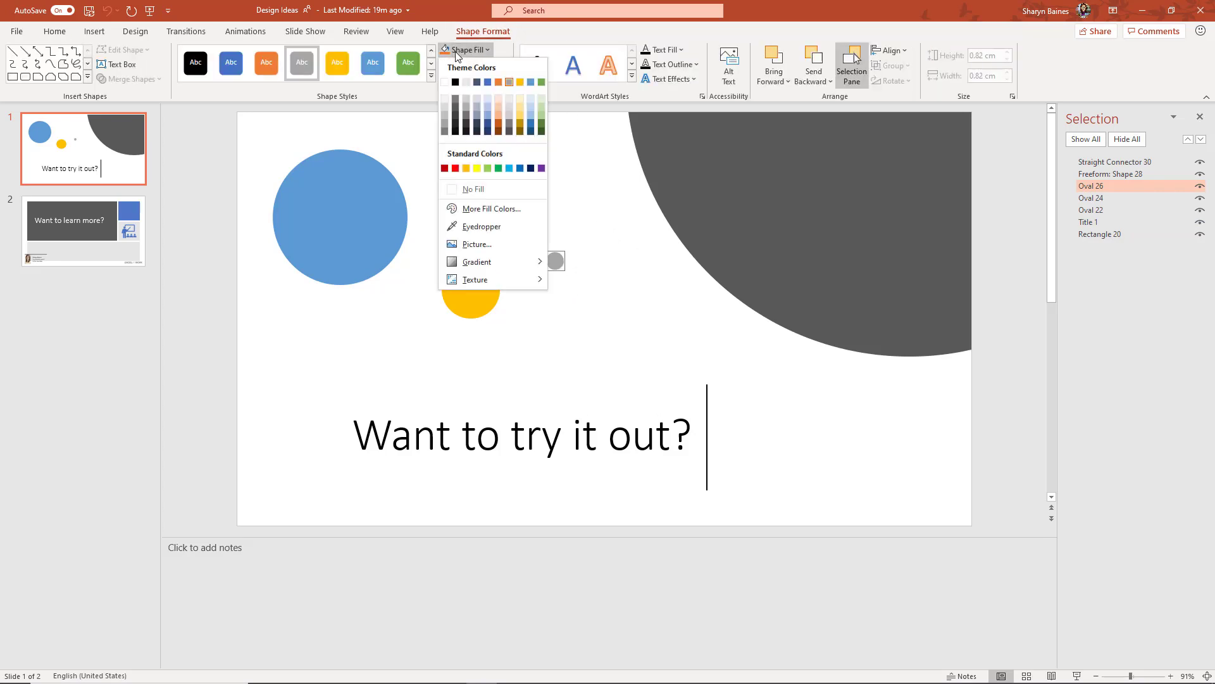
pyautogui.click(499, 83)
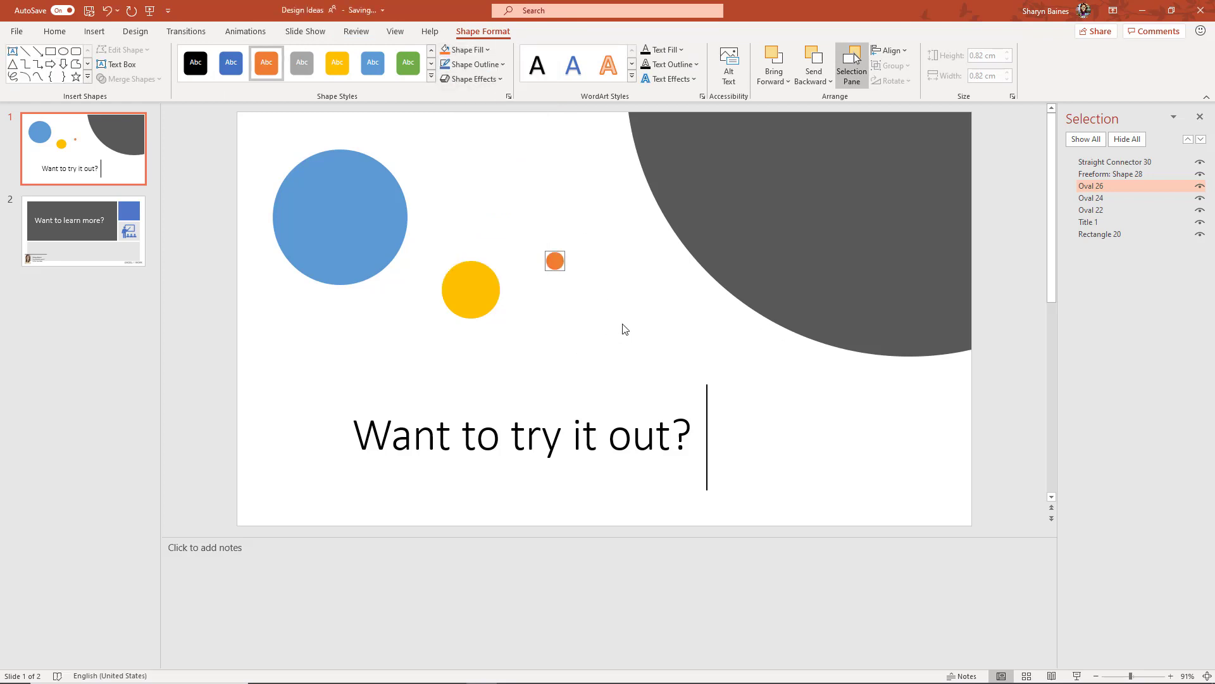
pyautogui.click(1094, 172)
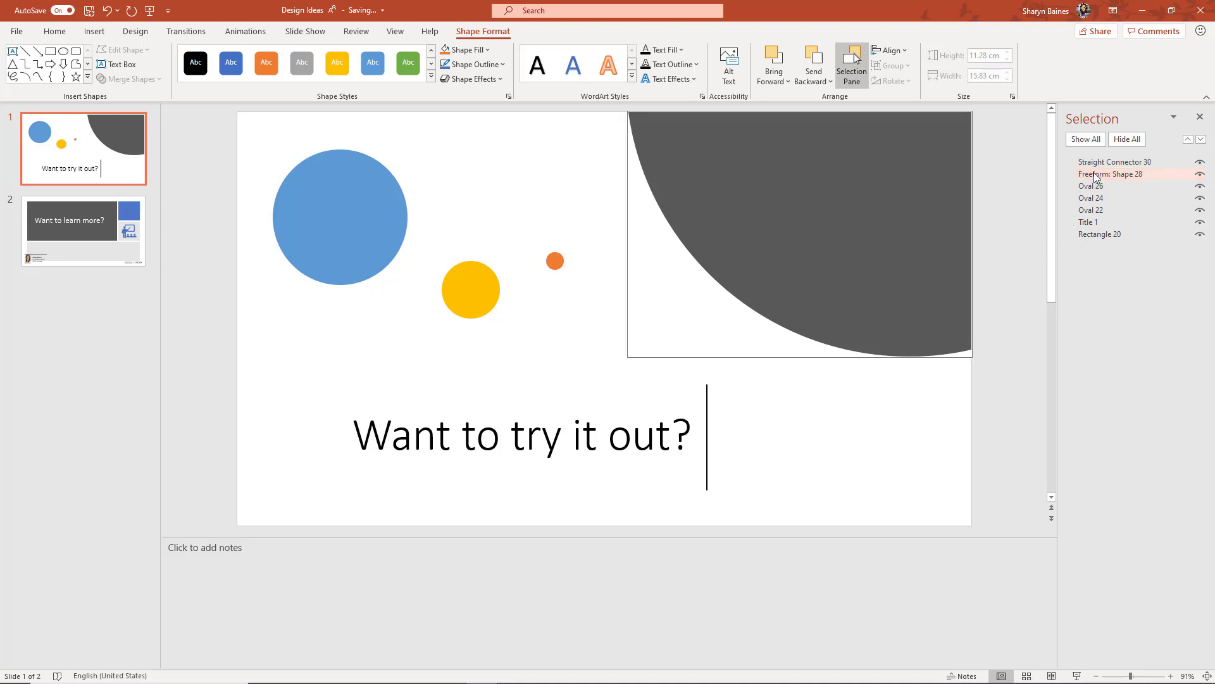
pyautogui.click(402, 70)
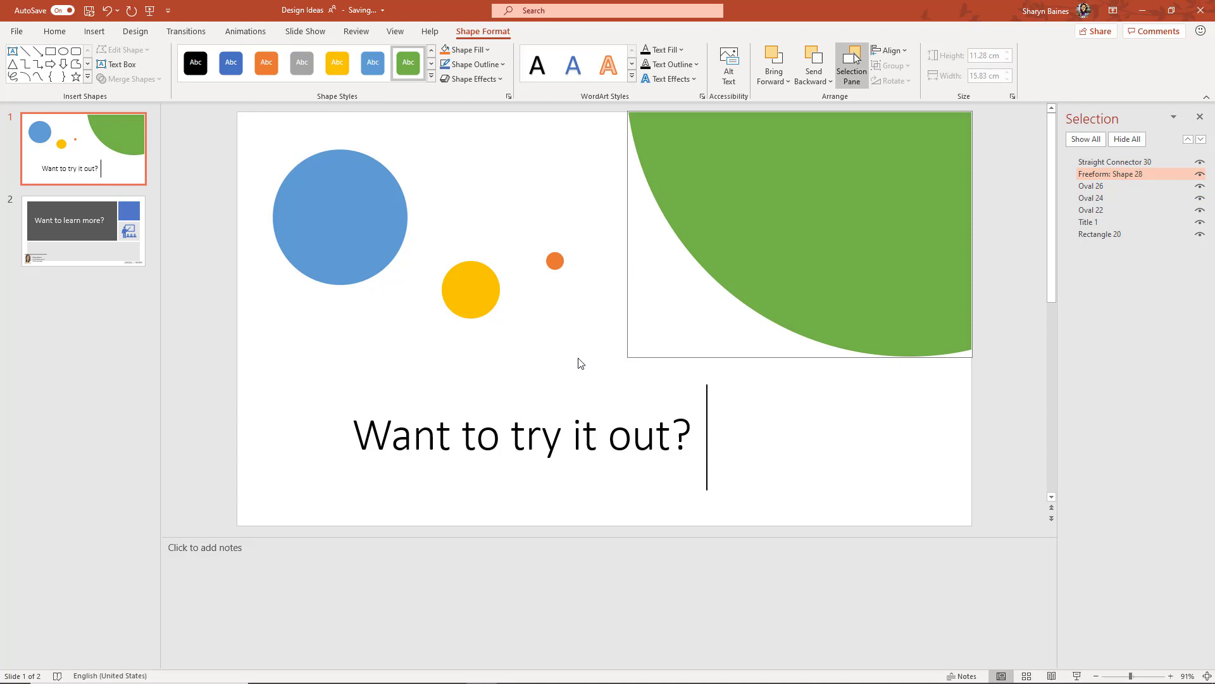
# Step: Delete the small orange dot (Oval 26) from slide 1
pyautogui.click(646, 362)
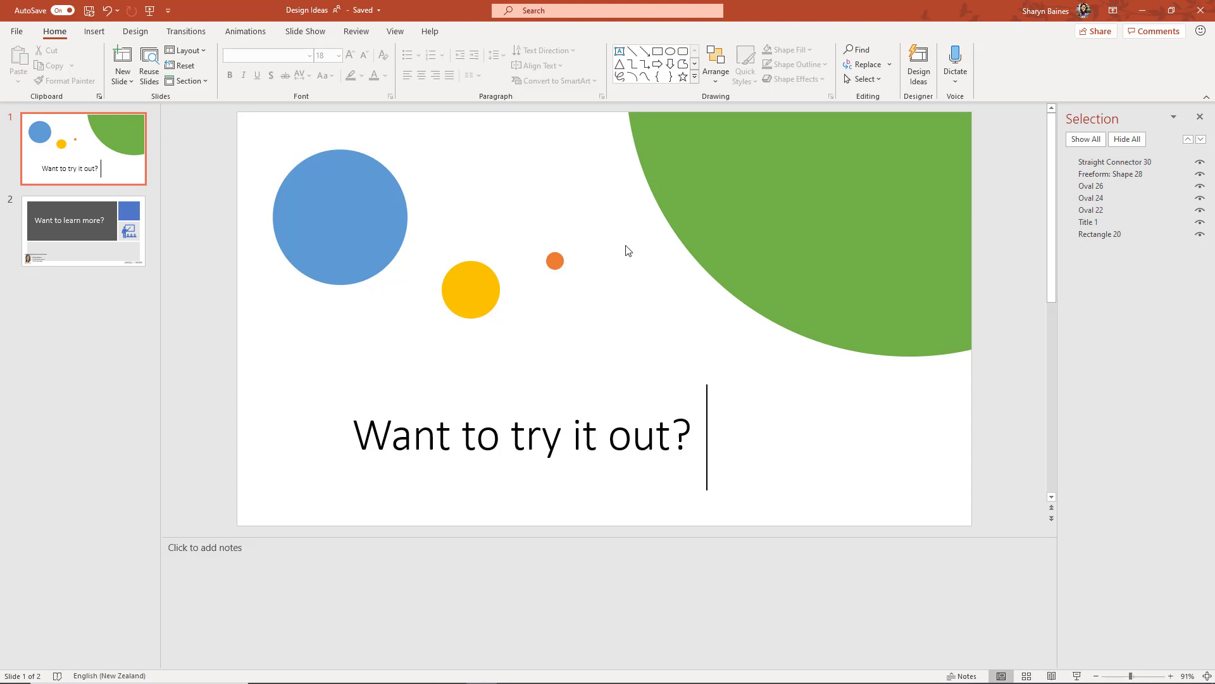
pyautogui.click(1119, 186)
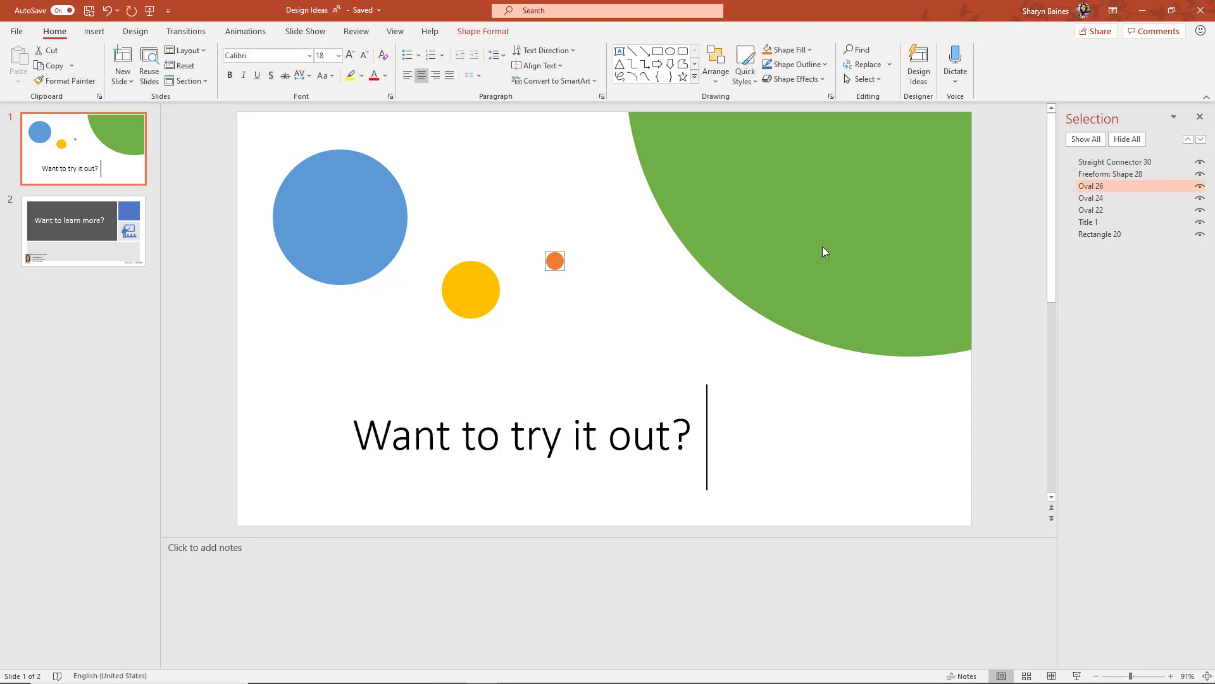
pyautogui.press('Delete')
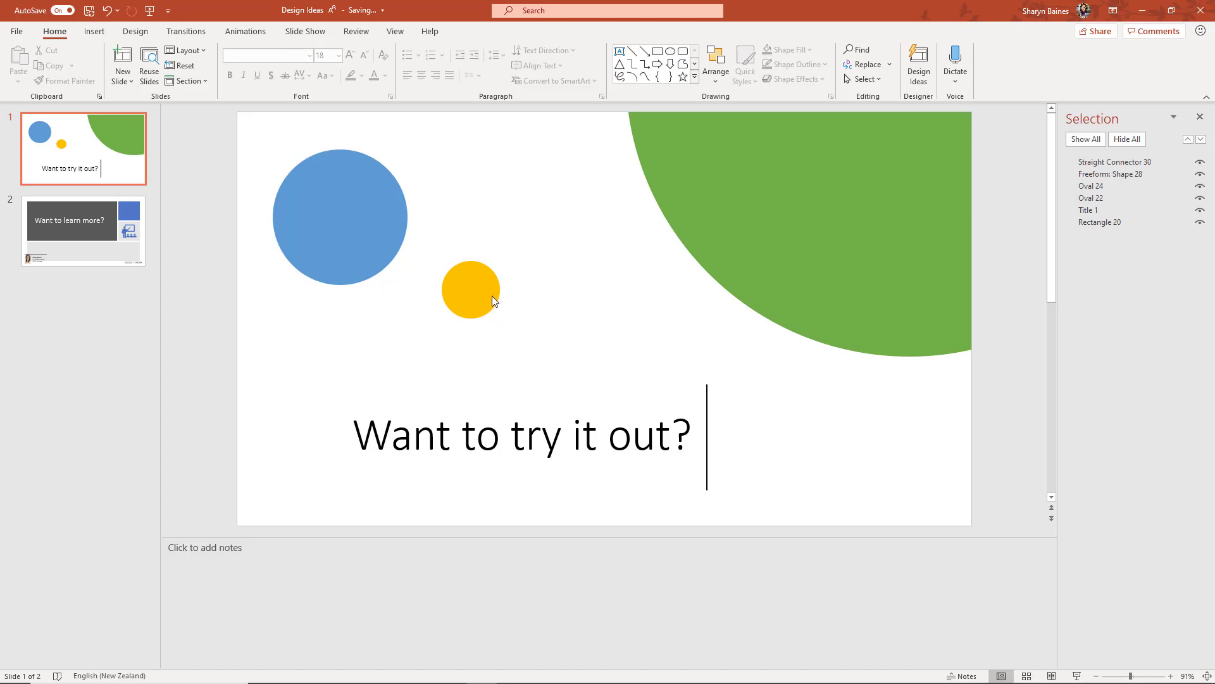
# Step: Select the small yellow circle (Oval 24) and bring up its Shape Format options
pyautogui.click(1090, 188)
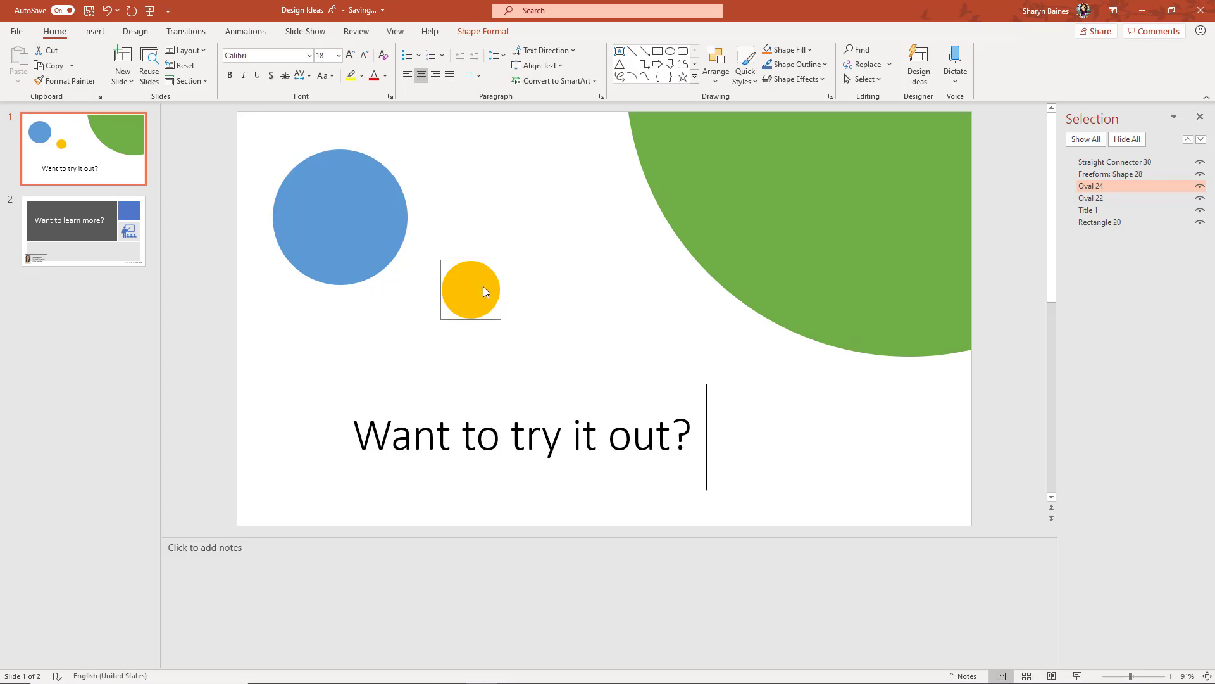
pyautogui.press('Escape')
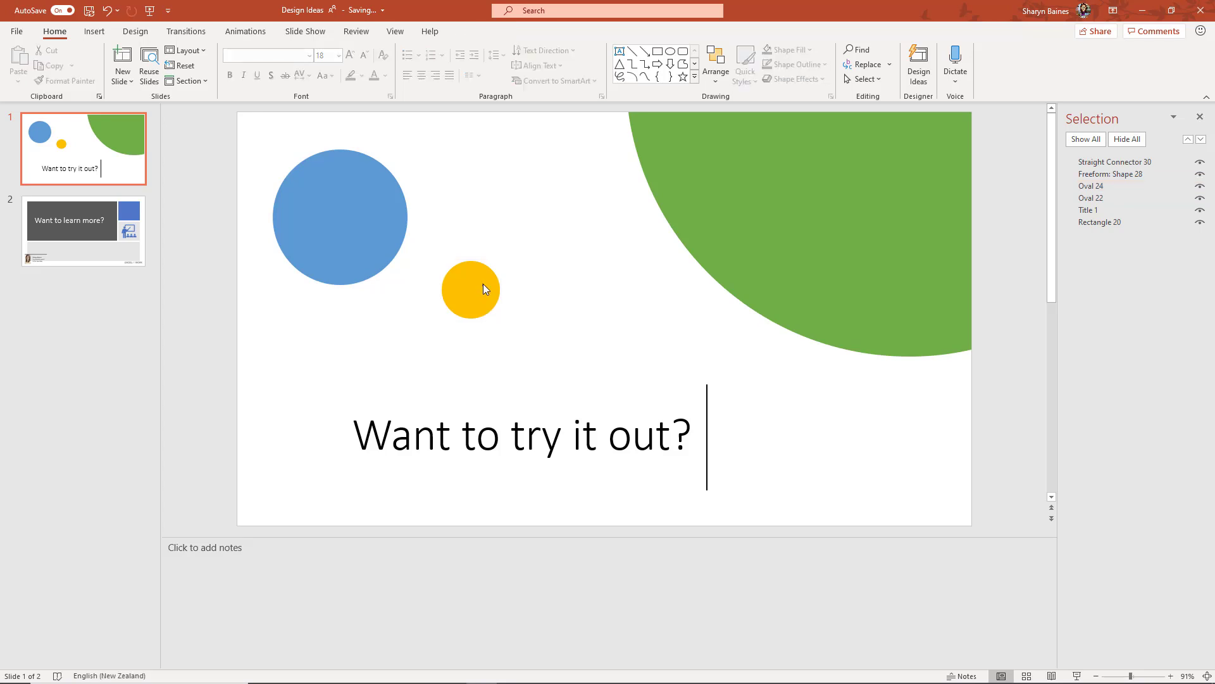
pyautogui.click(1111, 190)
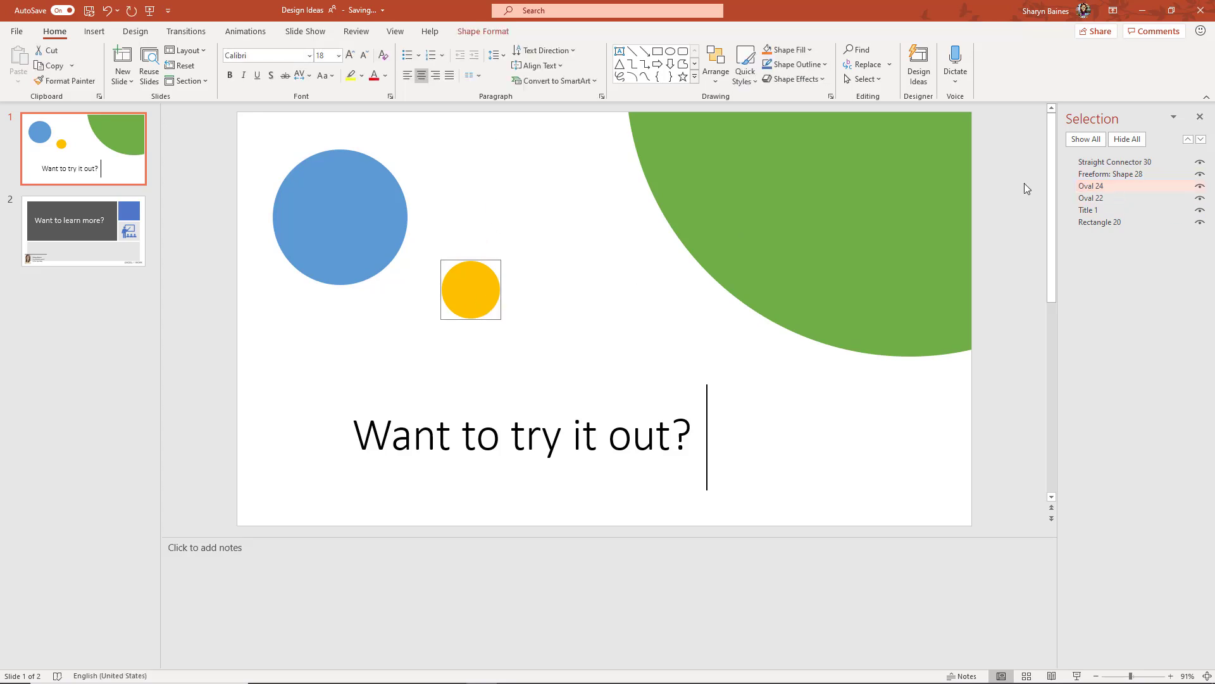
pyautogui.click(471, 32)
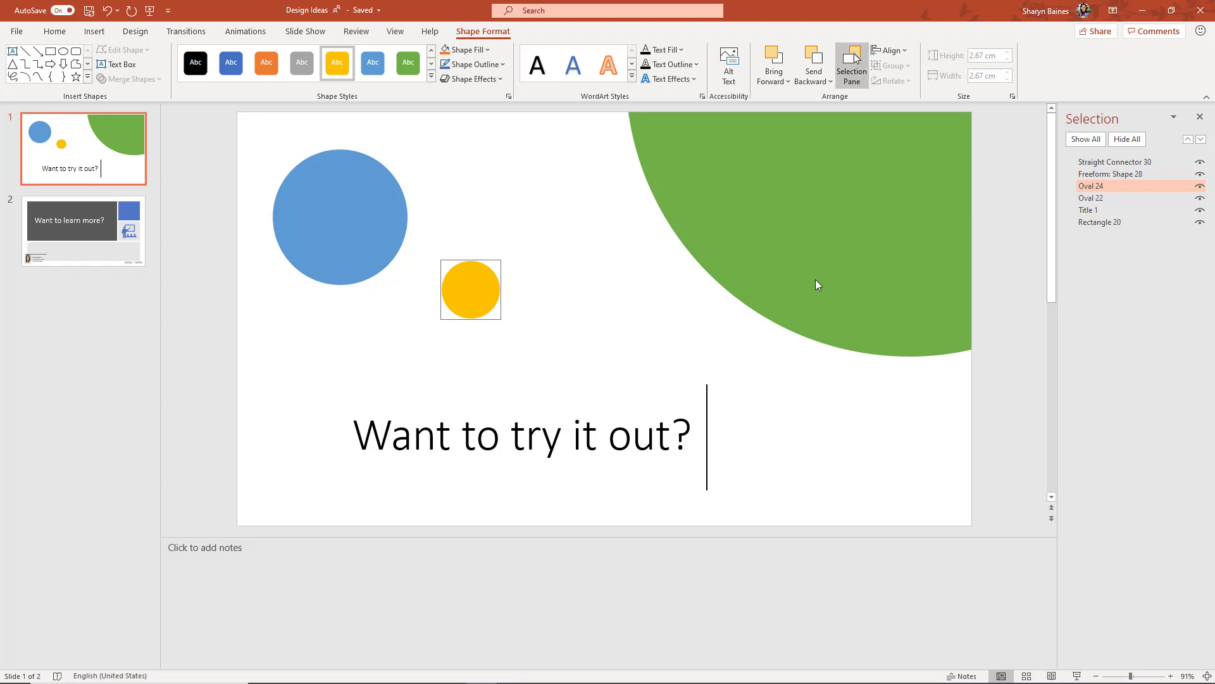
# Step: On slide 2, delete the light grey bottom rectangle (Rectangle 26)
pyautogui.click(102, 239)
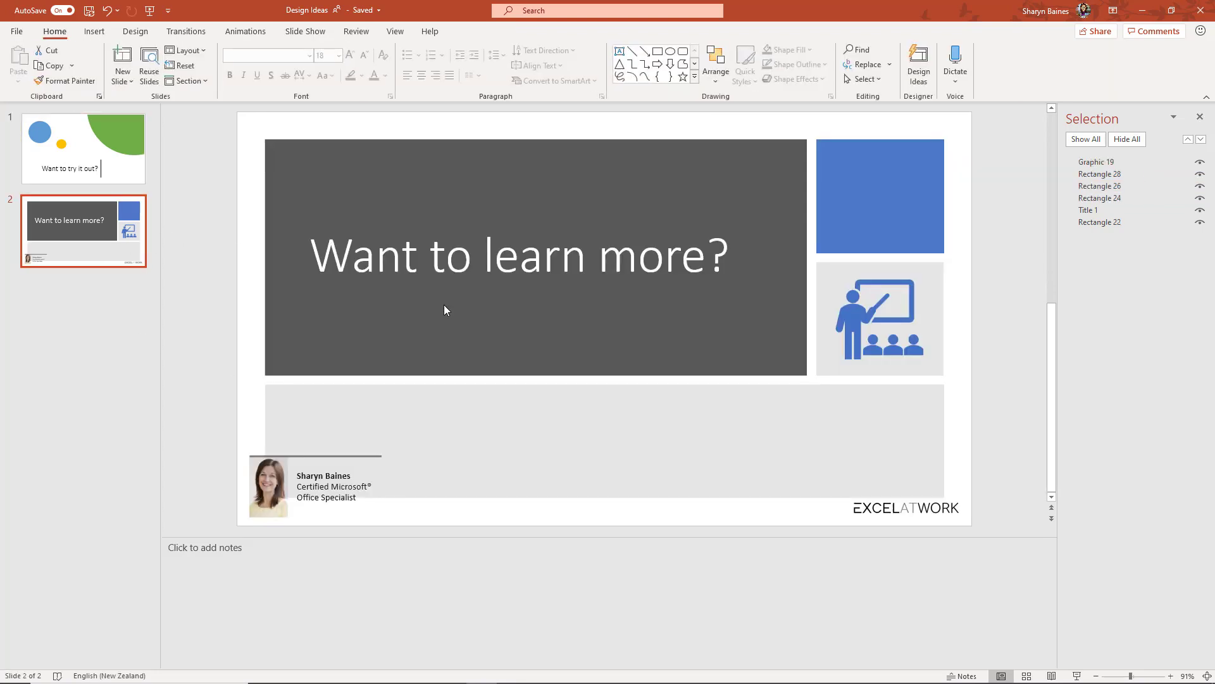
pyautogui.click(445, 387)
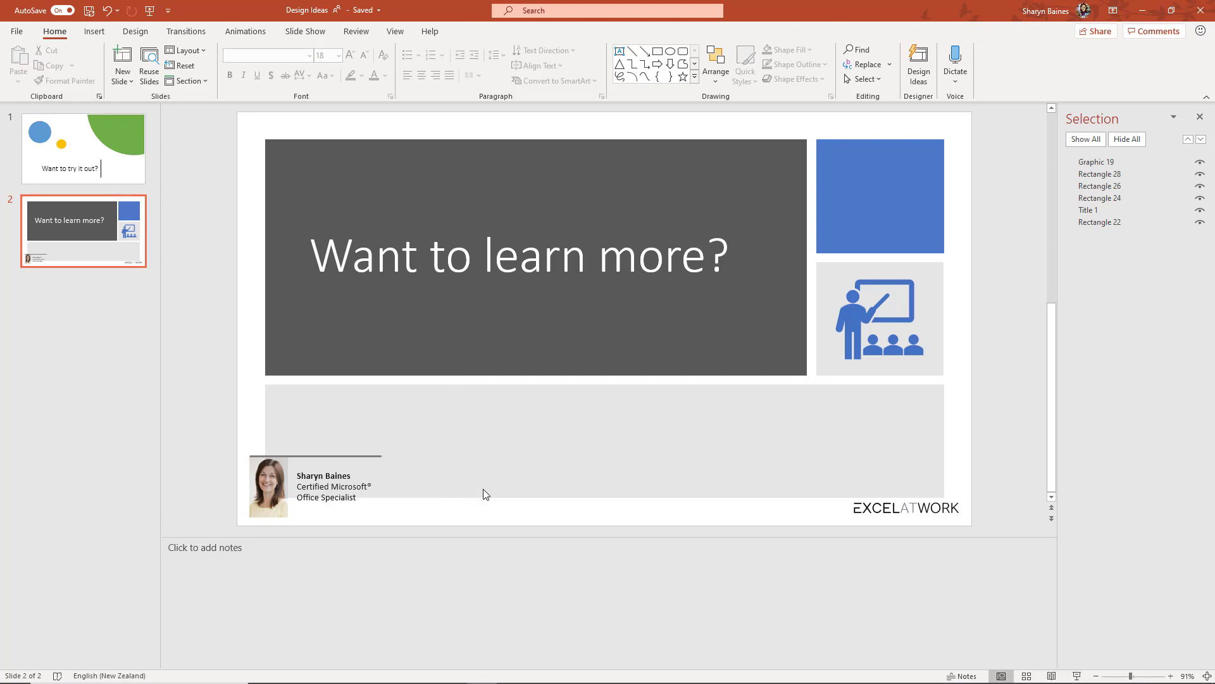
pyautogui.click(1100, 198)
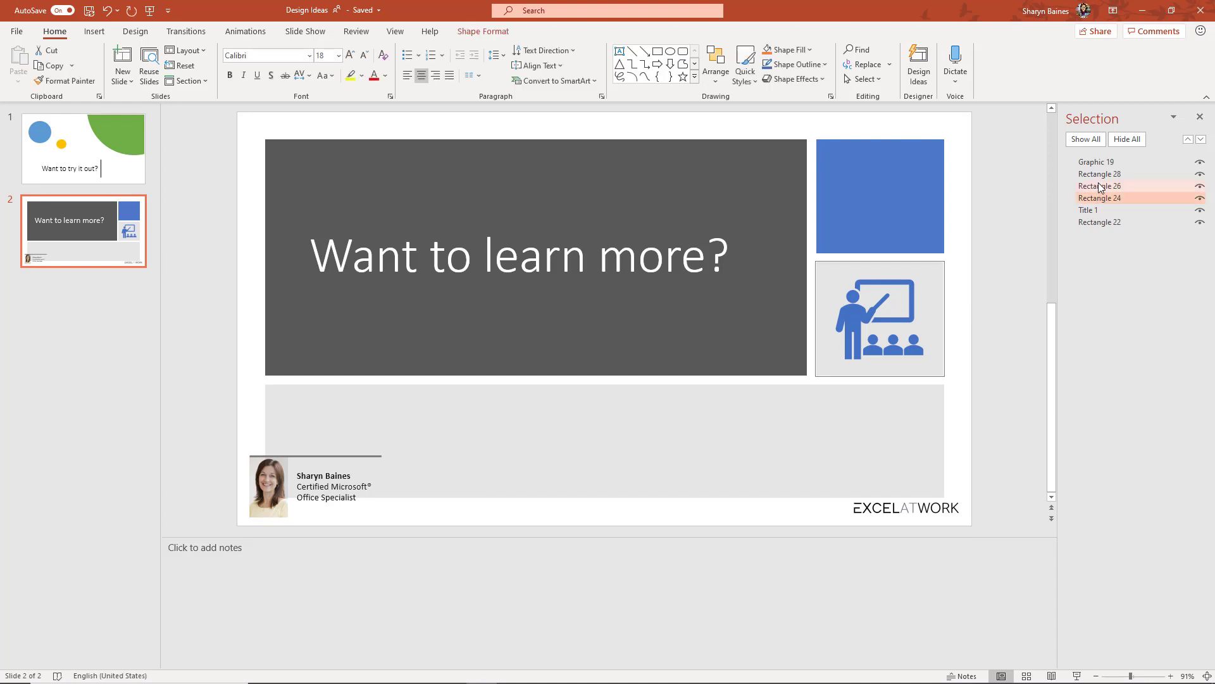
pyautogui.click(1100, 187)
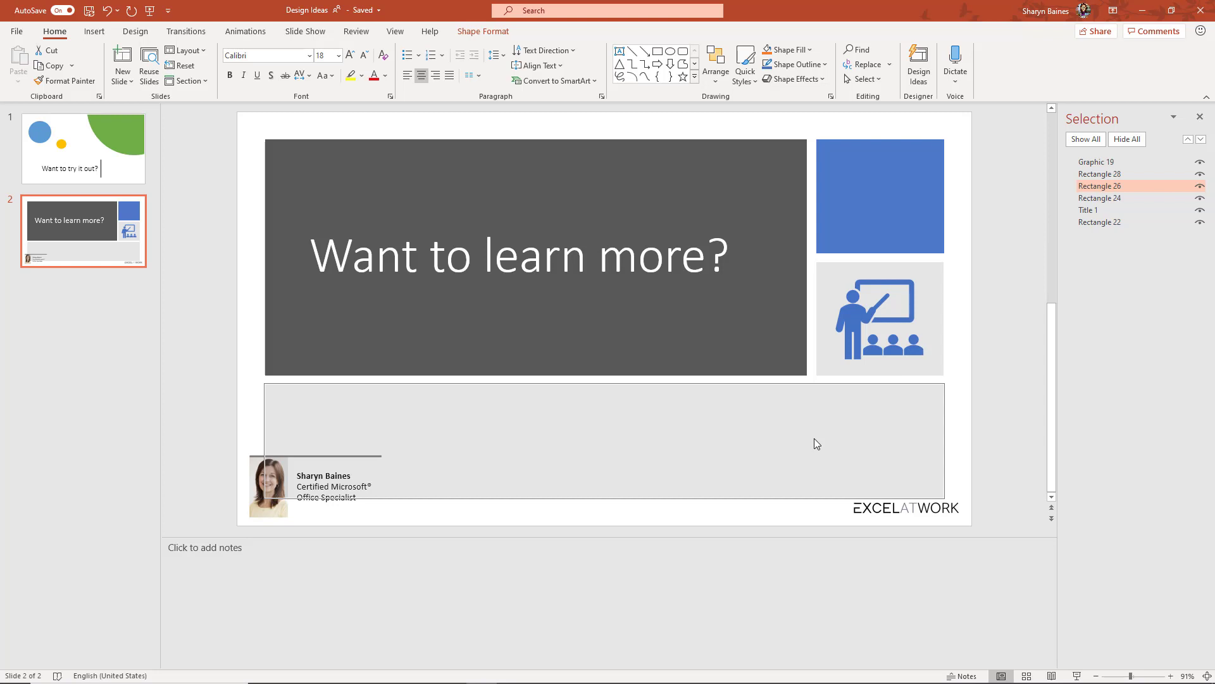
pyautogui.press('Delete')
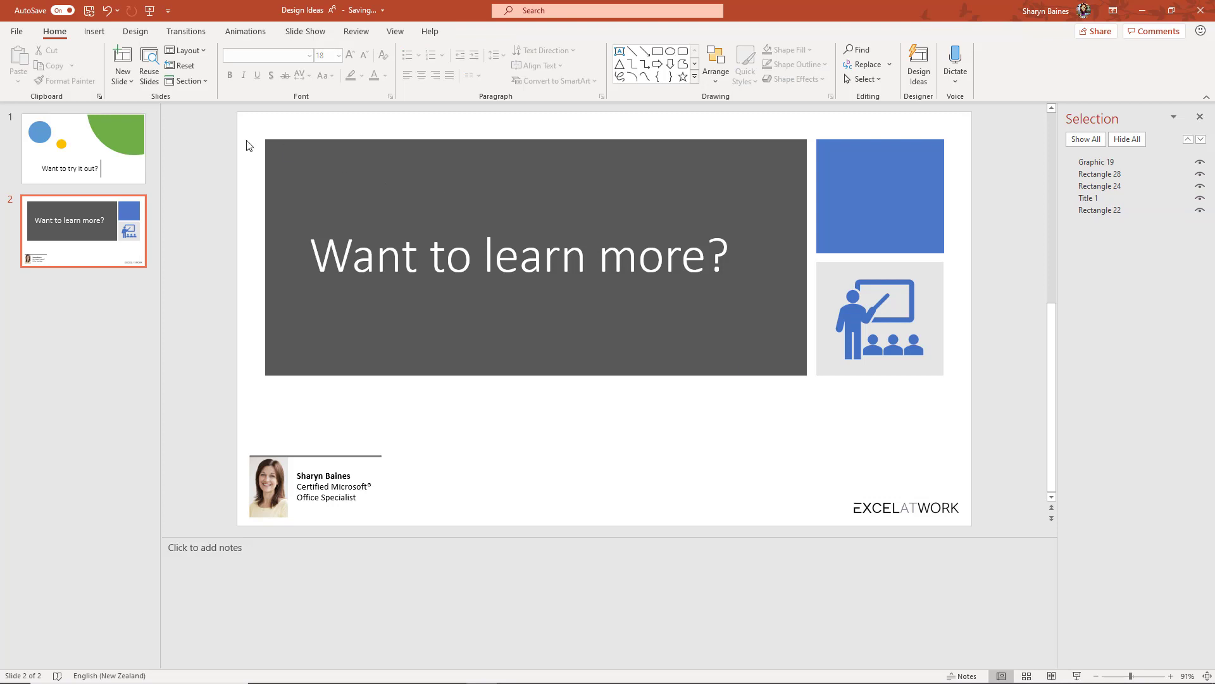
# Step: Draw a wide rectangle across slide 2's lower area below the title panel
pyautogui.click(95, 32)
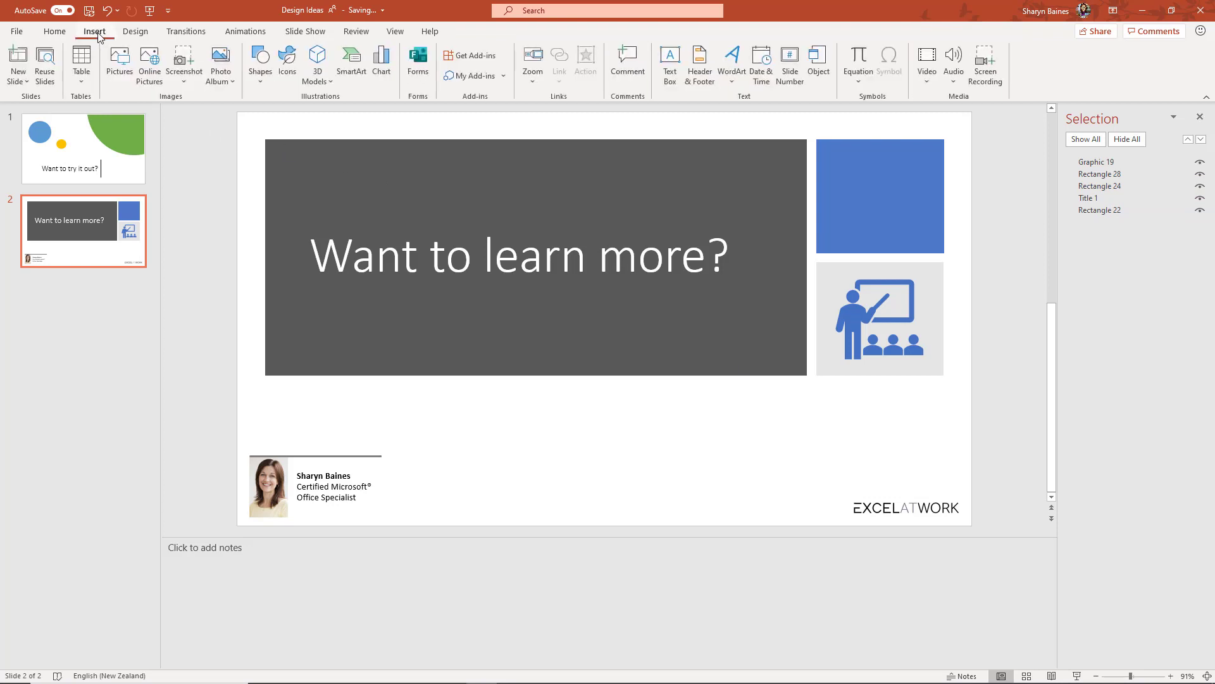
pyautogui.click(260, 75)
pyautogui.click(293, 112)
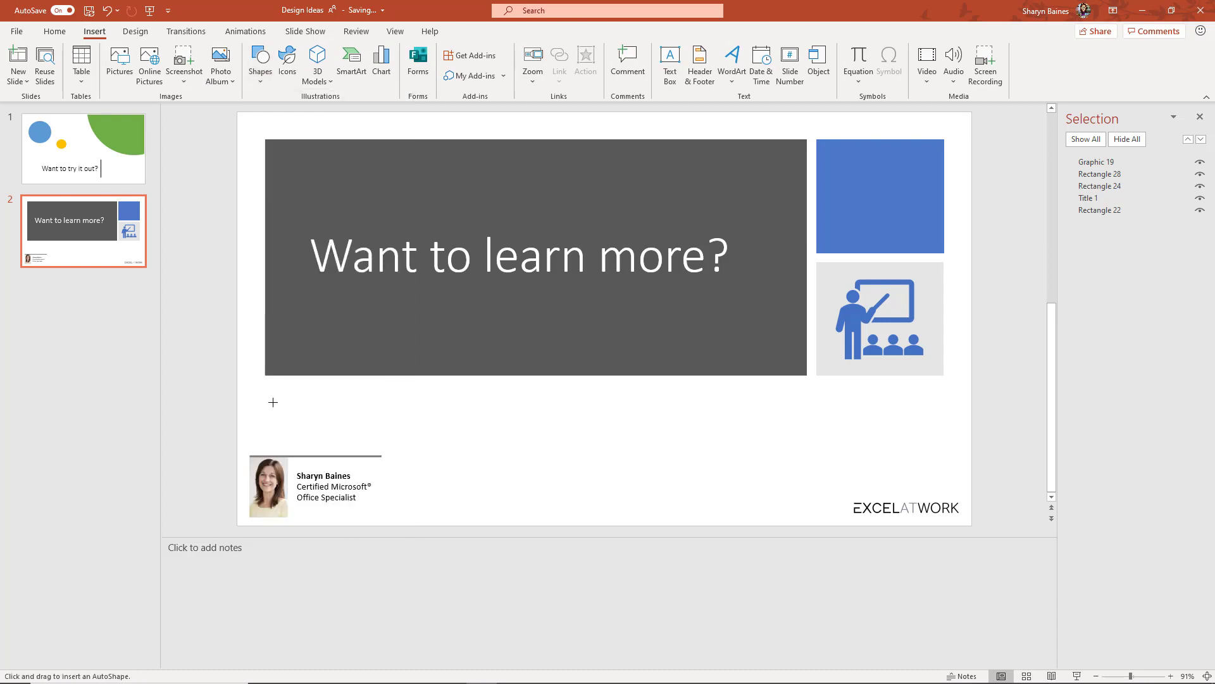
pyautogui.moveTo(265, 381); pyautogui.dragTo(948, 450)
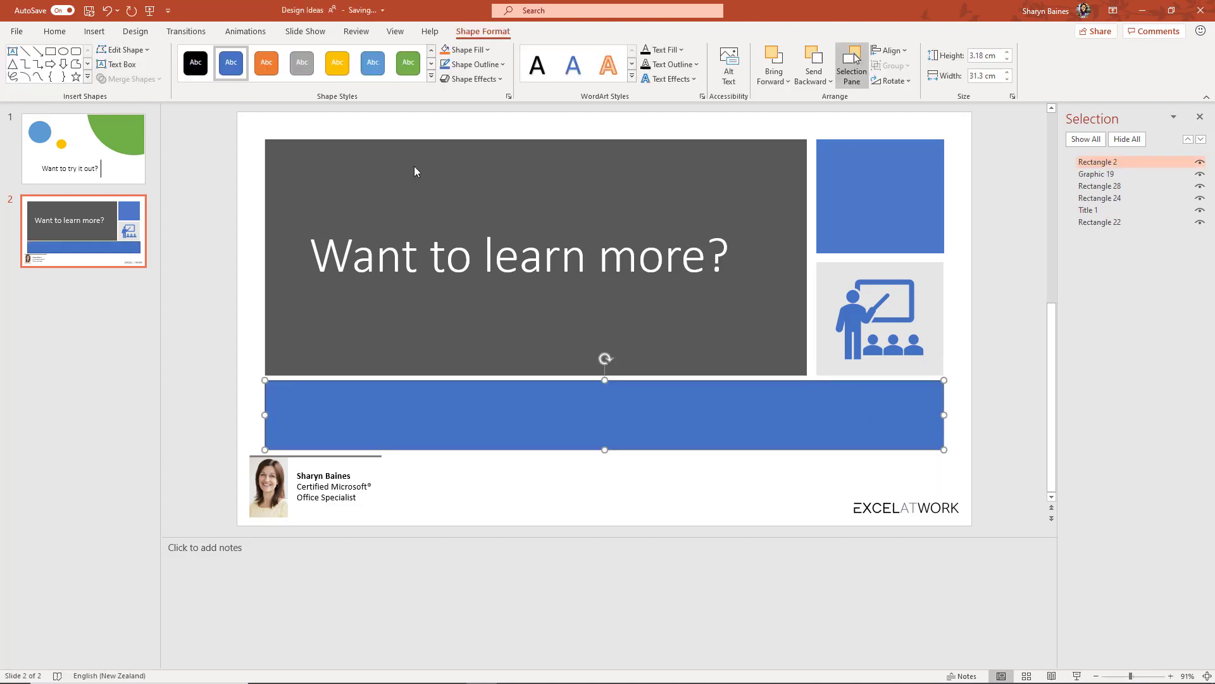
# Step: Style the rectangle grey, then eyedropper the light grey from the teaching graphic's box
pyautogui.click(312, 71)
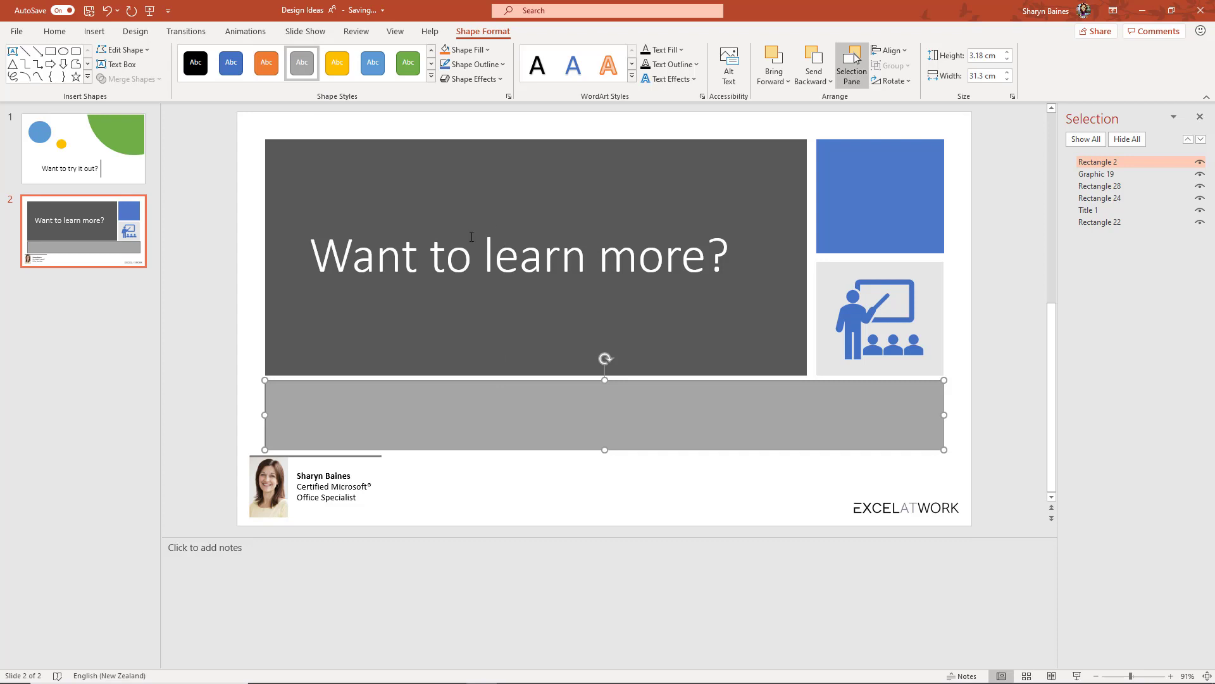
pyautogui.click(488, 50)
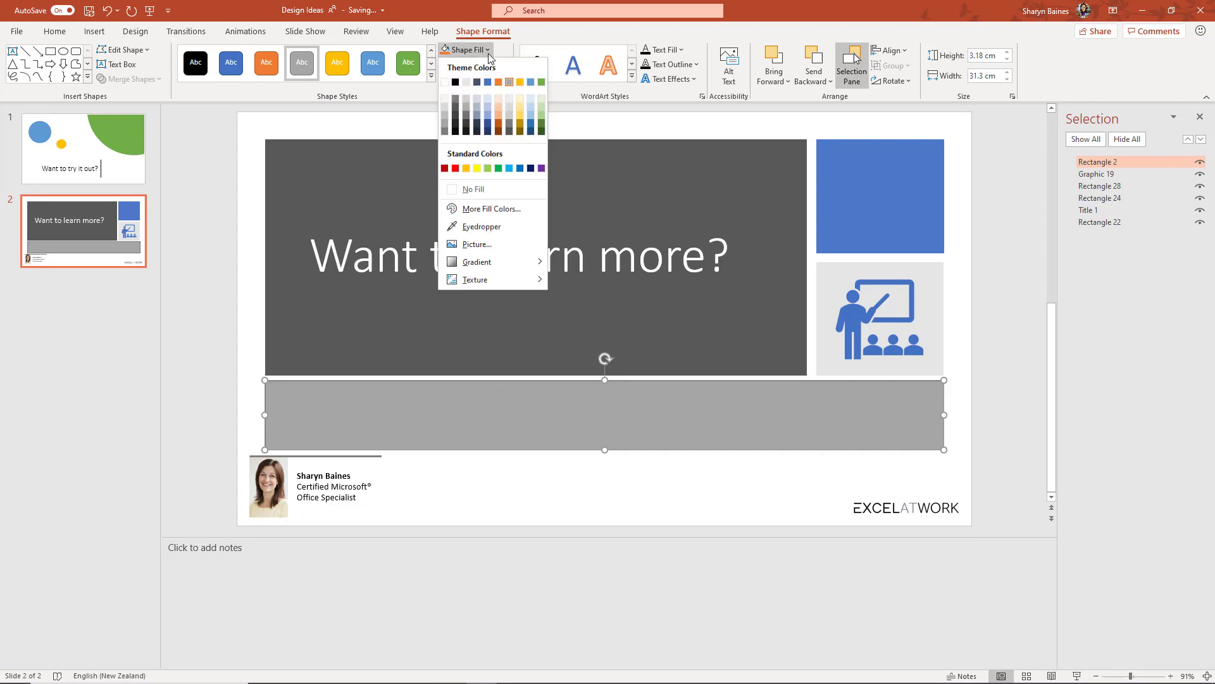
pyautogui.click(481, 227)
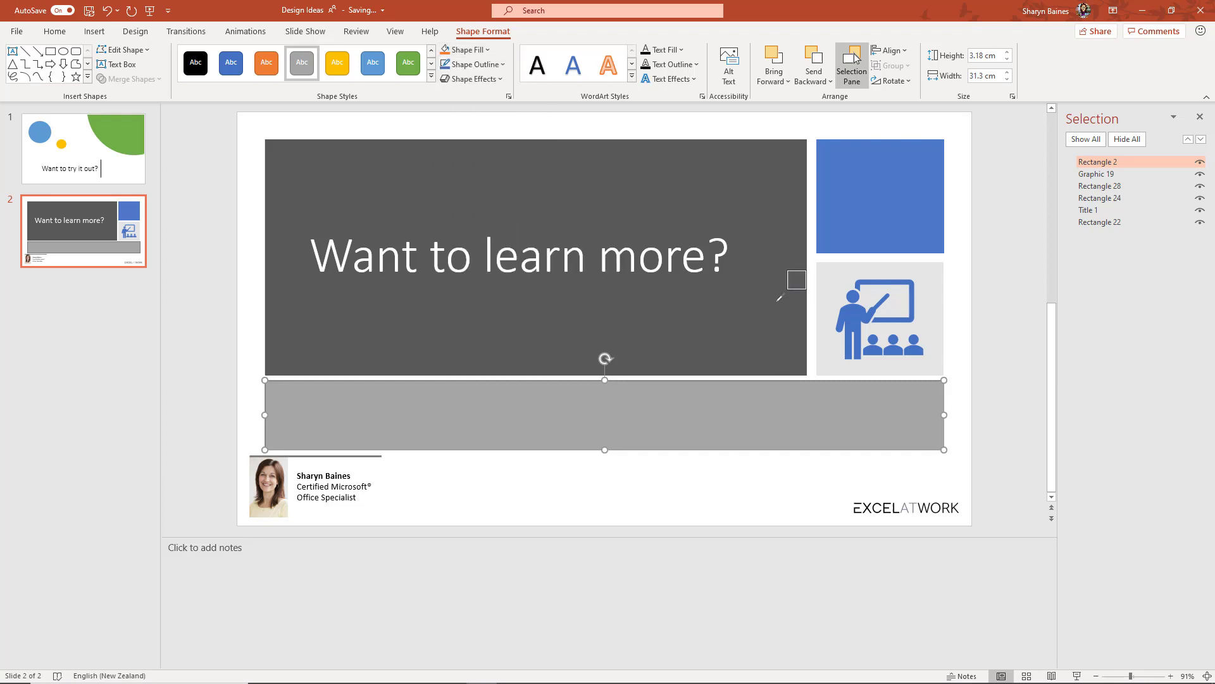
pyautogui.click(825, 295)
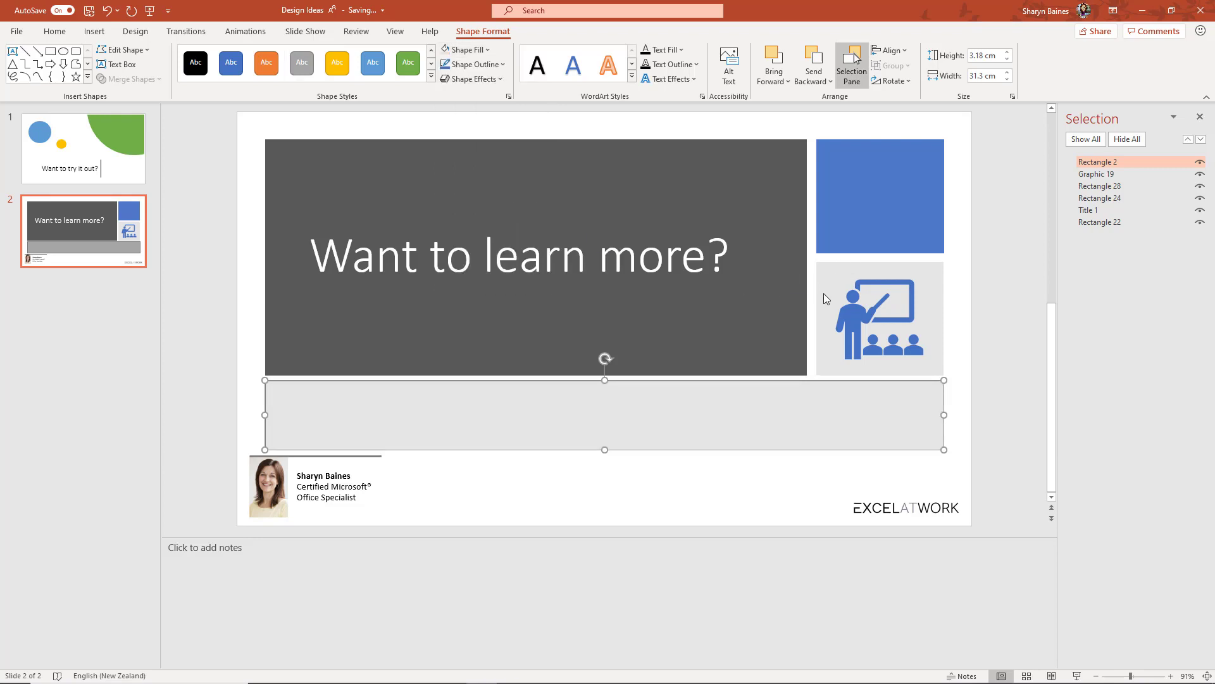
pyautogui.click(662, 510)
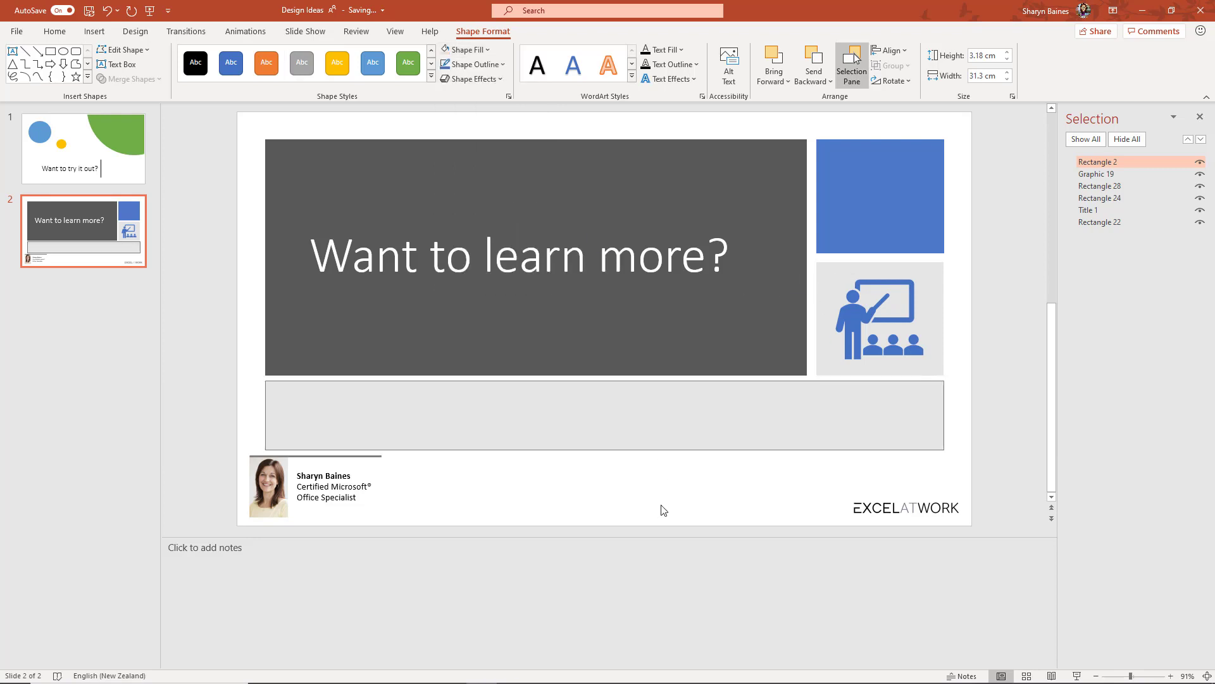
# Step: Set the new light grey rectangle on slide 2 to No Outline
pyautogui.click(643, 408)
pyautogui.click(475, 64)
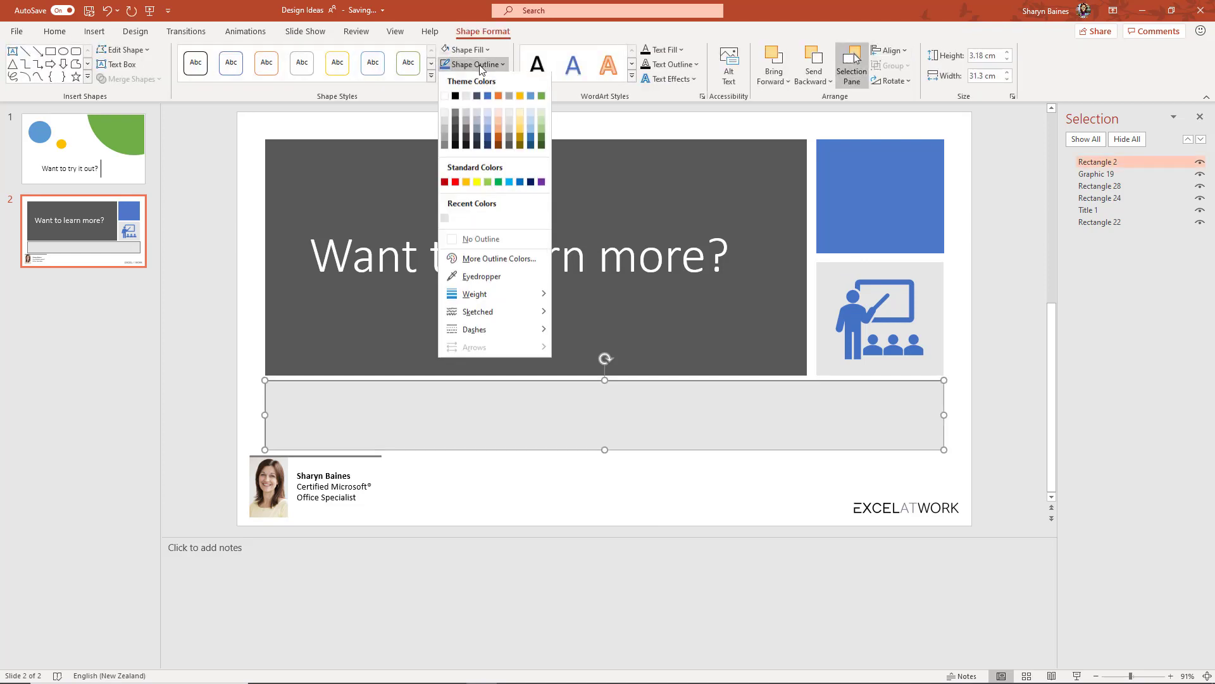
pyautogui.click(494, 240)
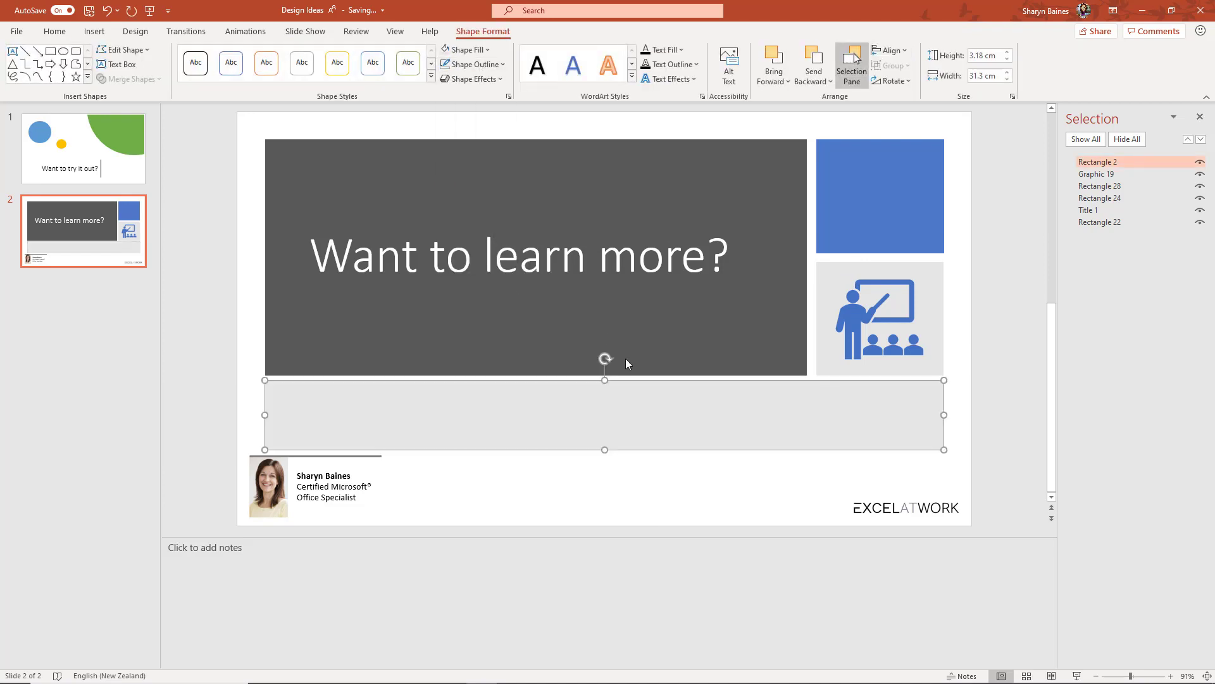
pyautogui.press('Escape')
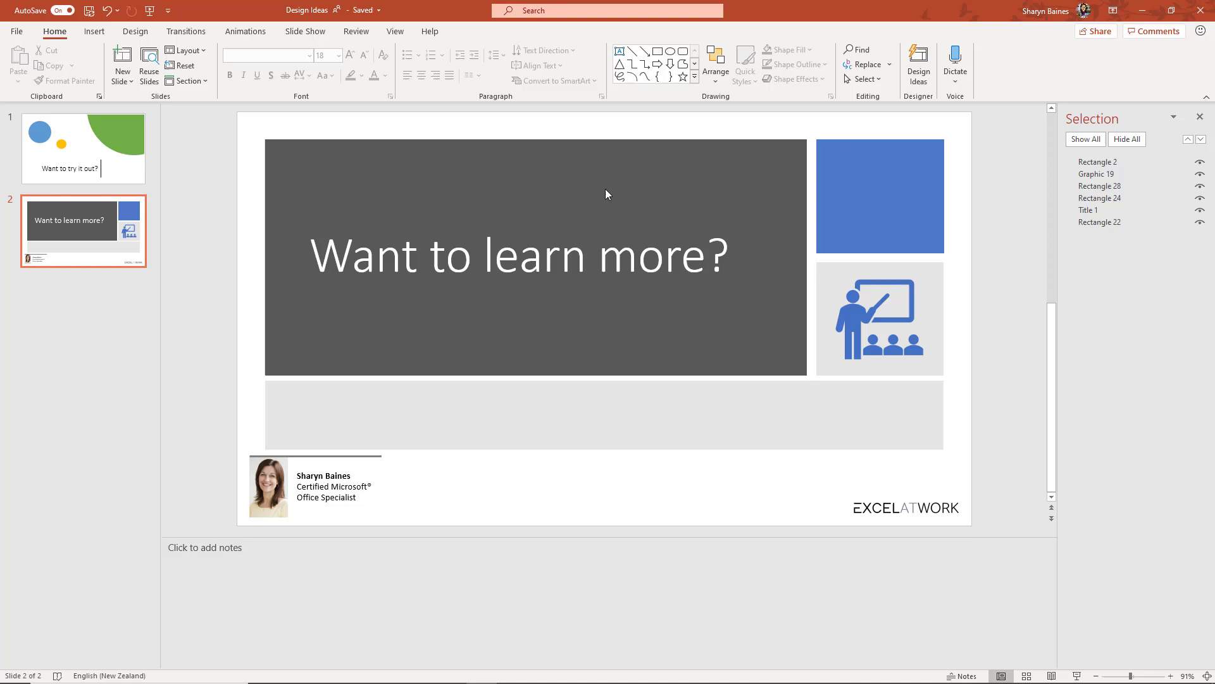
# Step: Back on slide 1, pick Oval 24 in the Selection Pane and apply the green shape style
pyautogui.click(126, 162)
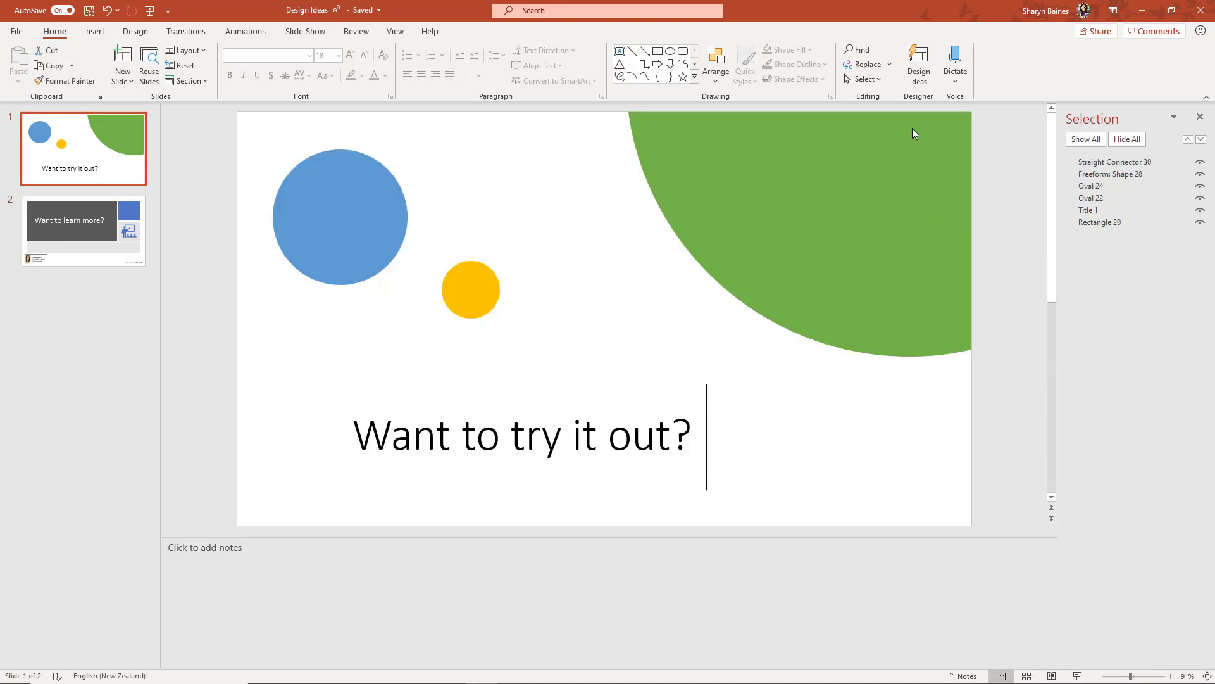
pyautogui.click(873, 81)
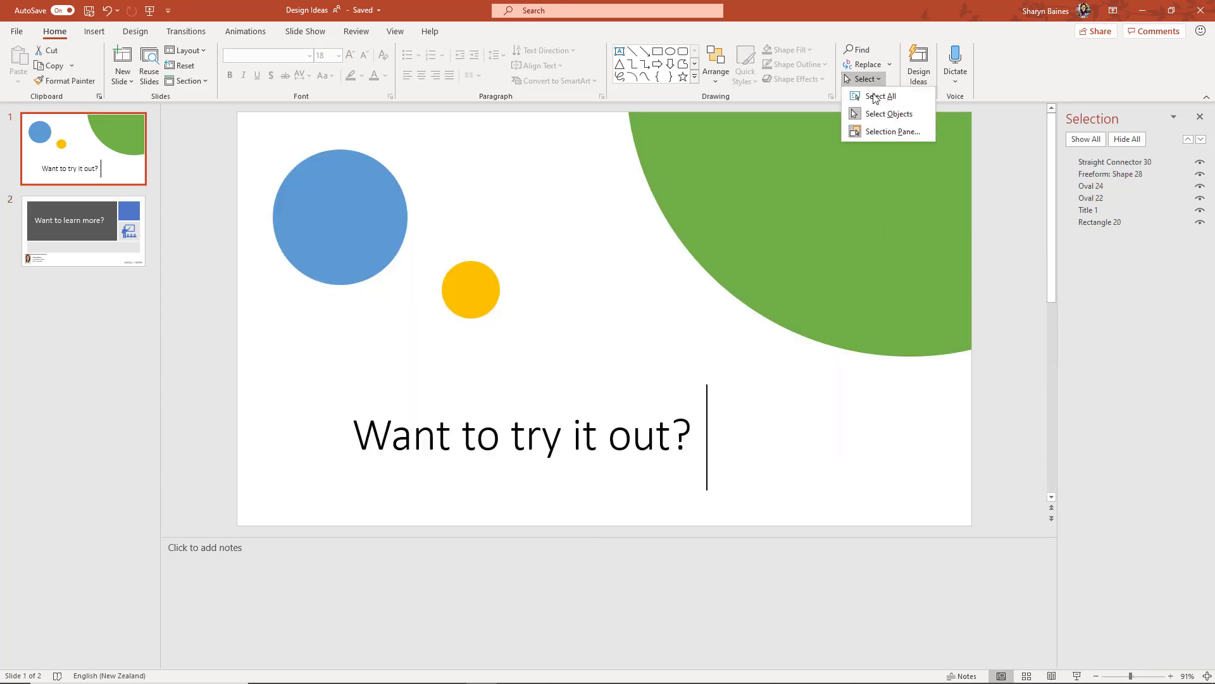
pyautogui.click(901, 133)
pyautogui.click(1088, 188)
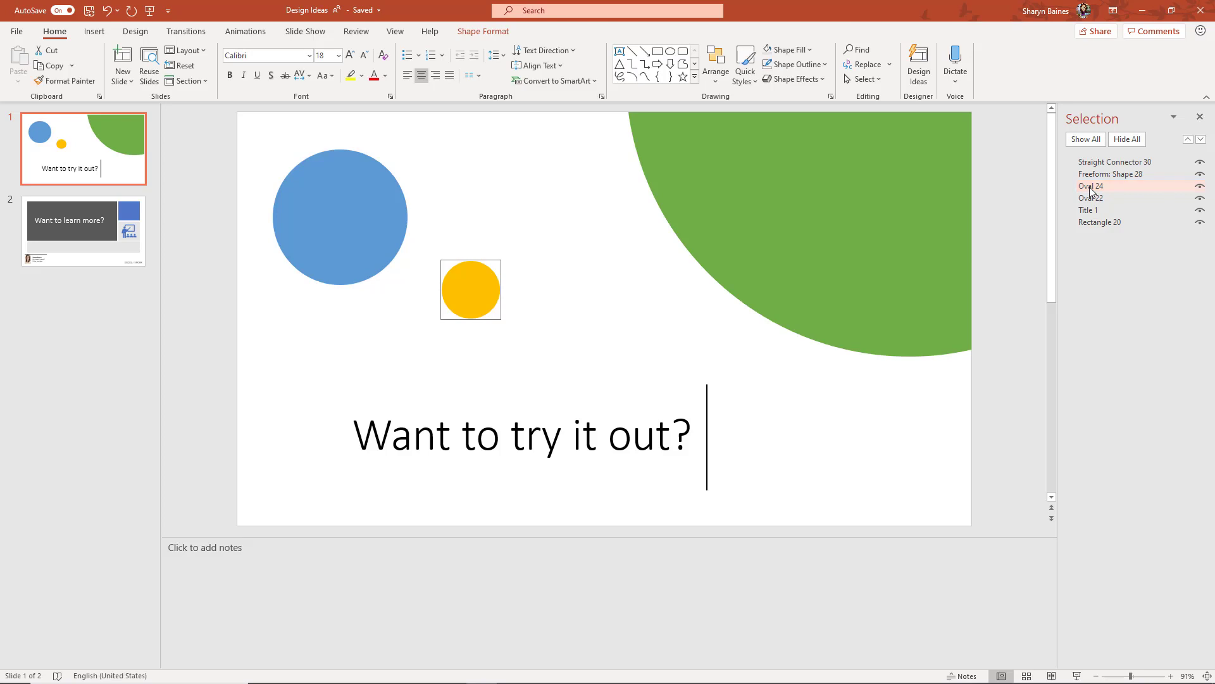
pyautogui.click(469, 35)
pyautogui.click(416, 70)
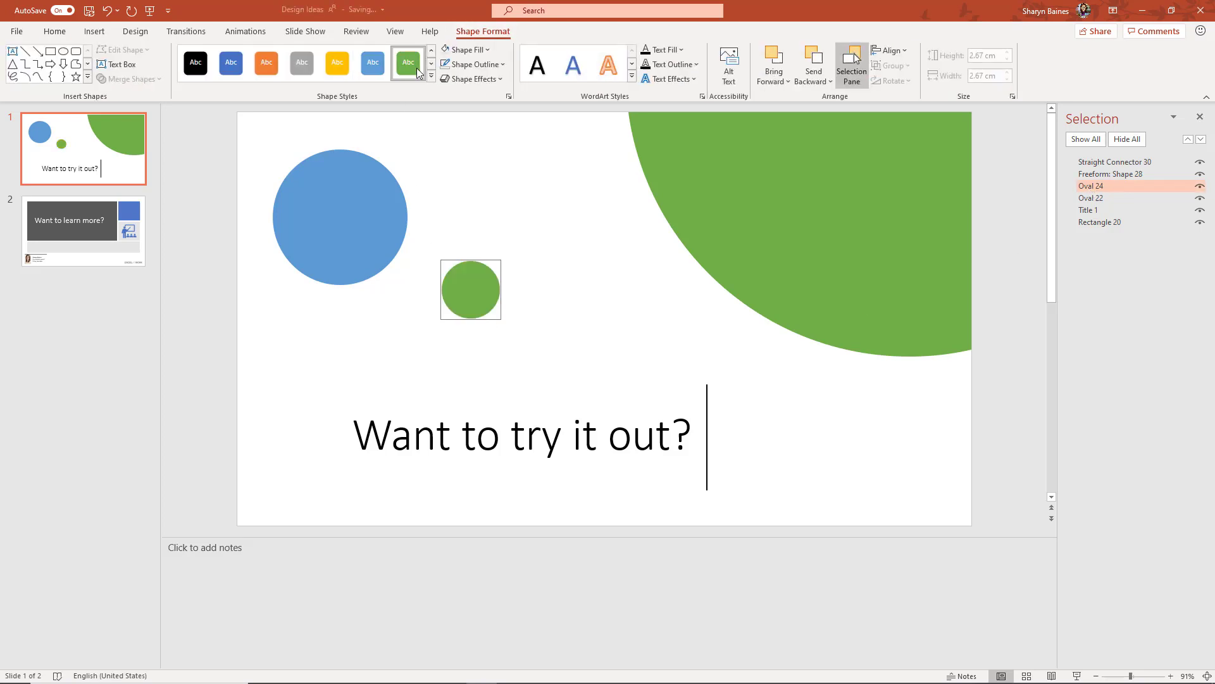